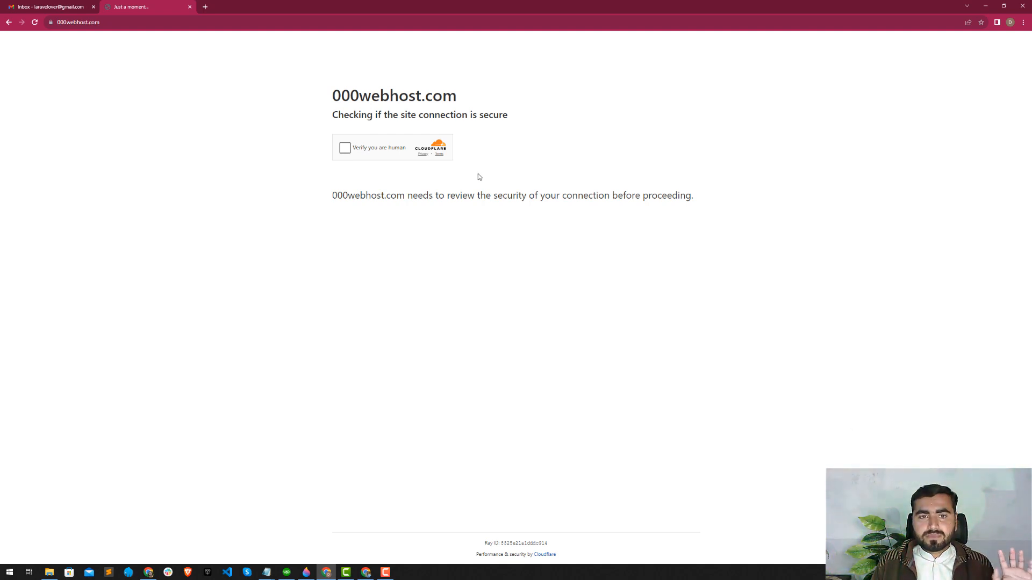
{"action": "left_click_drag", "start_coordinate": [333, 101], "coordinate": [424, 100]}
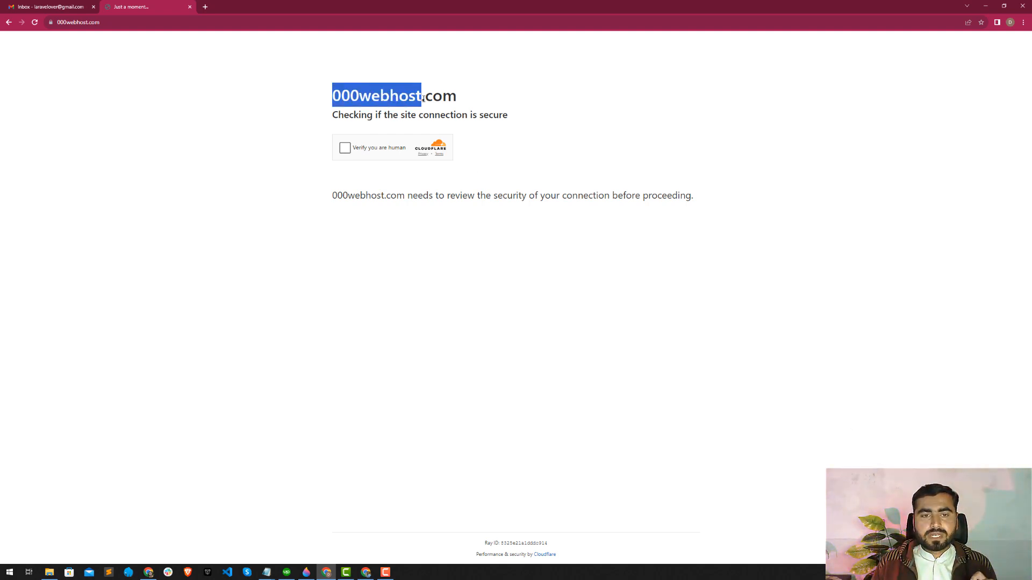
{"action": "left_click", "coordinate": [423, 98]}
{"action": "left_click_drag", "start_coordinate": [333, 93], "coordinate": [437, 88]}
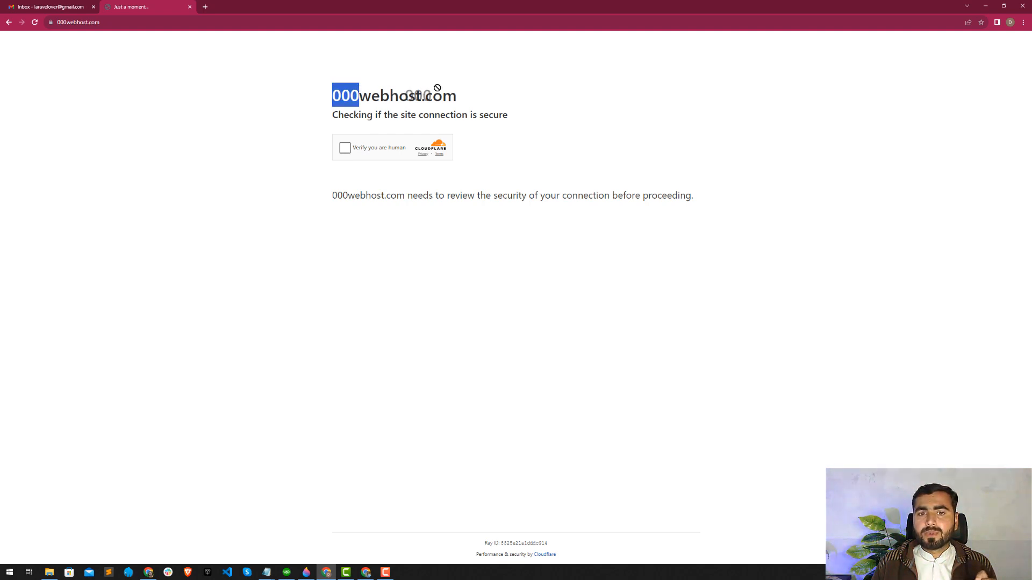
{"action": "left_click", "coordinate": [437, 88]}
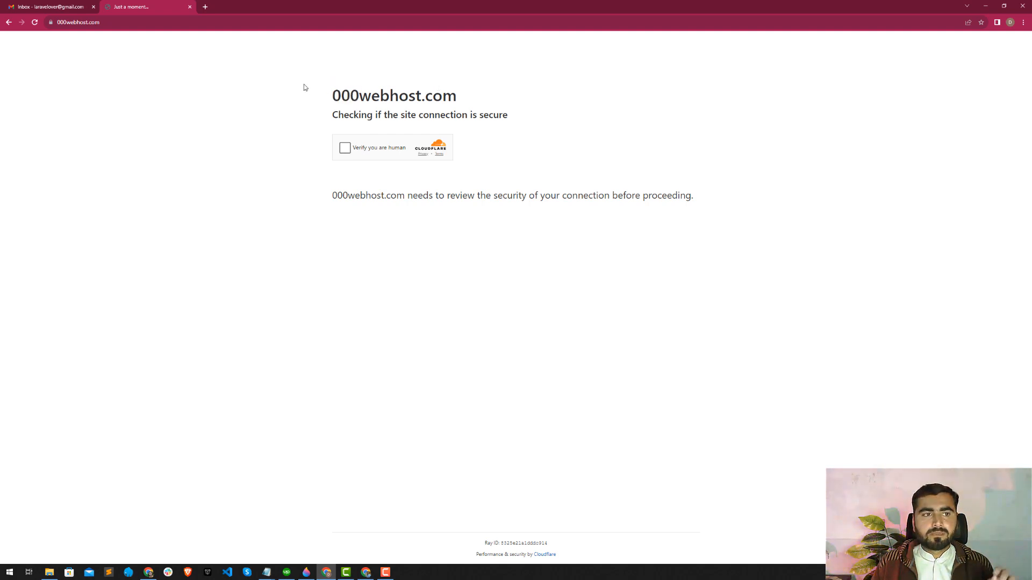
Pass the human verification on 000webhost.com and log in to the site with the Google account.
{"action": "left_click", "coordinate": [129, 21]}
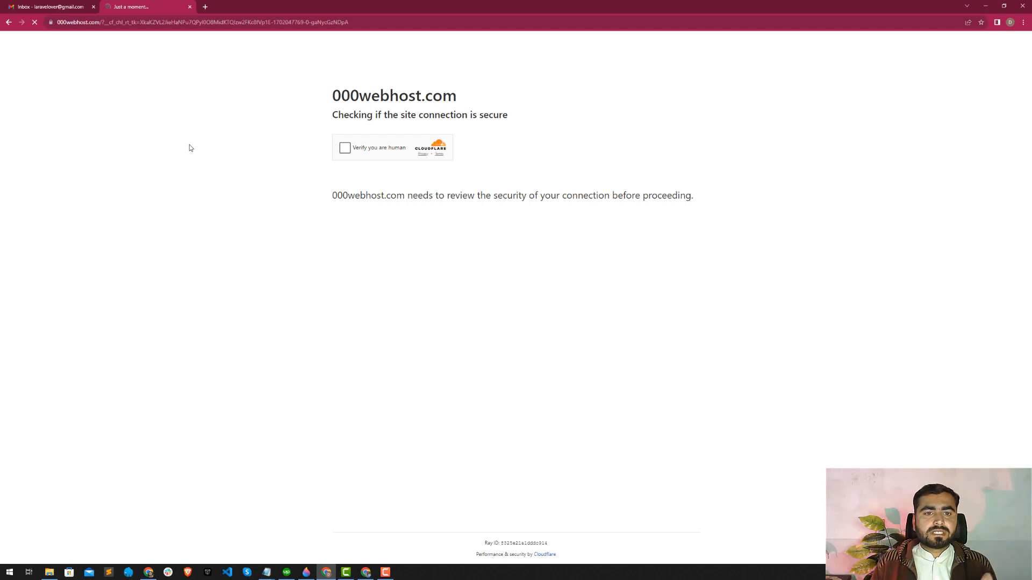
{"action": "left_click", "coordinate": [365, 153]}
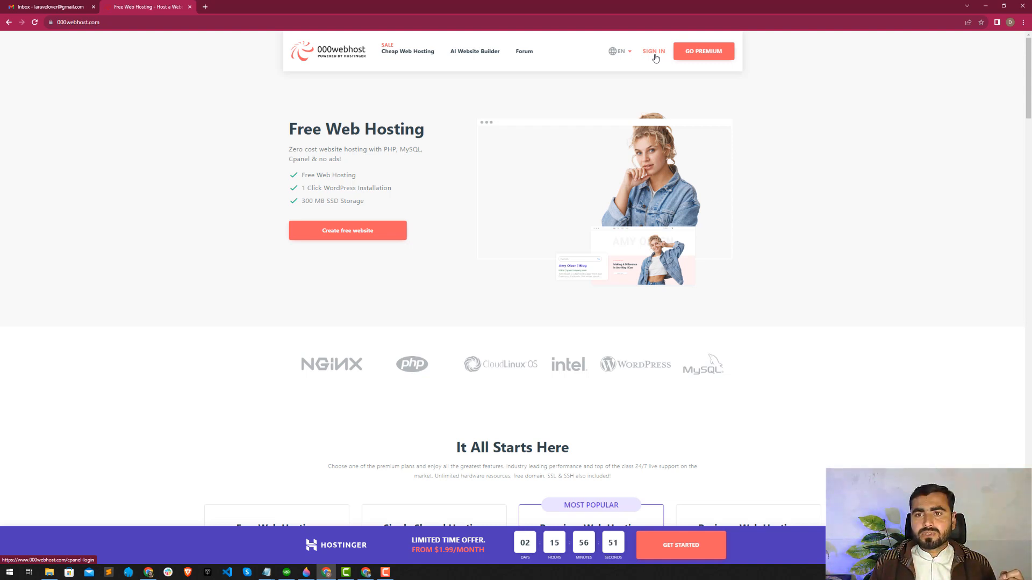
{"action": "left_click", "coordinate": [654, 52]}
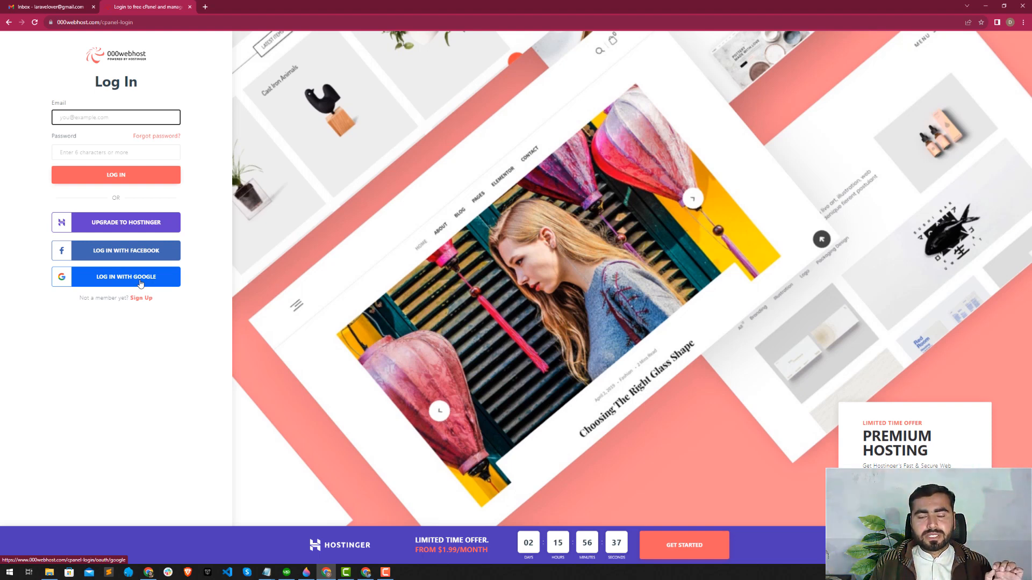
{"action": "left_click", "coordinate": [141, 284]}
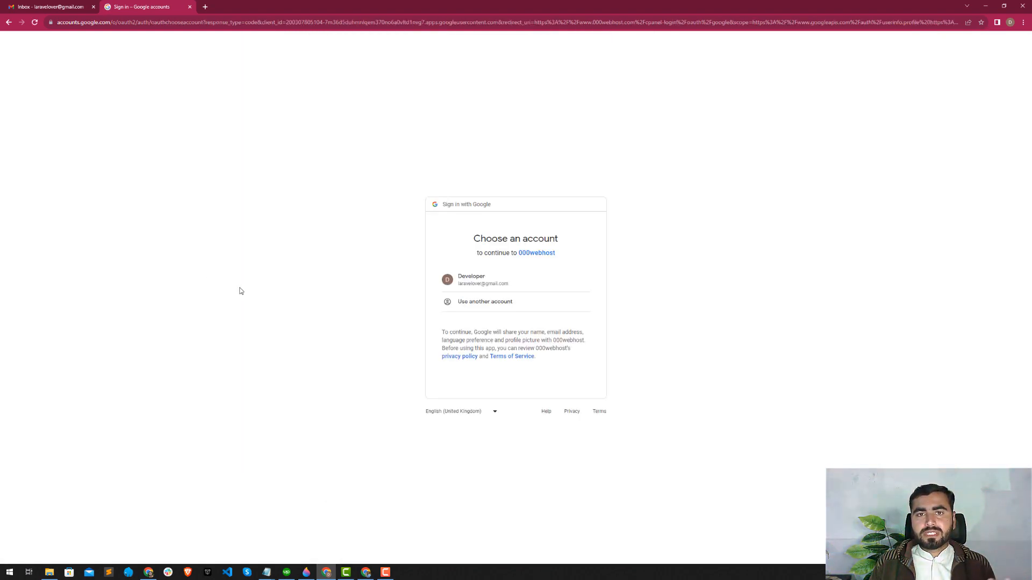
{"action": "left_click", "coordinate": [460, 285]}
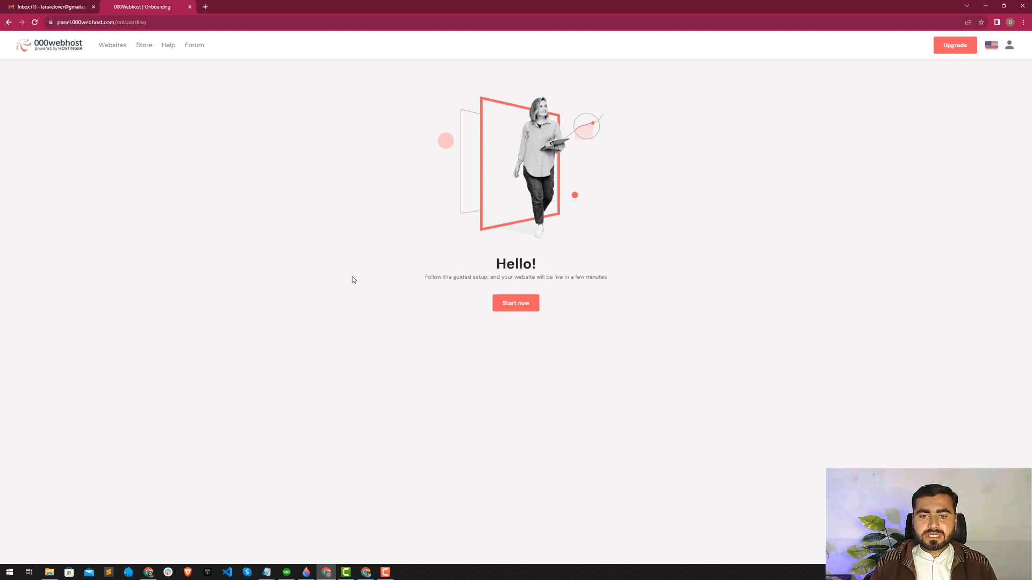
Start the guided website setup and enter careerdevelopmentlab as the website name.
{"action": "left_click", "coordinate": [517, 305]}
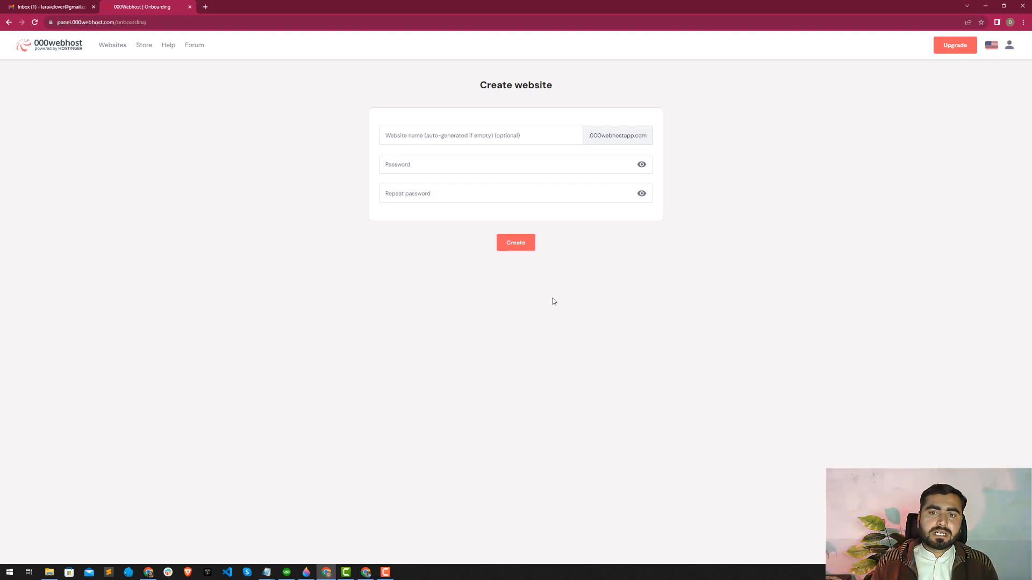
{"action": "left_click", "coordinate": [486, 141]}
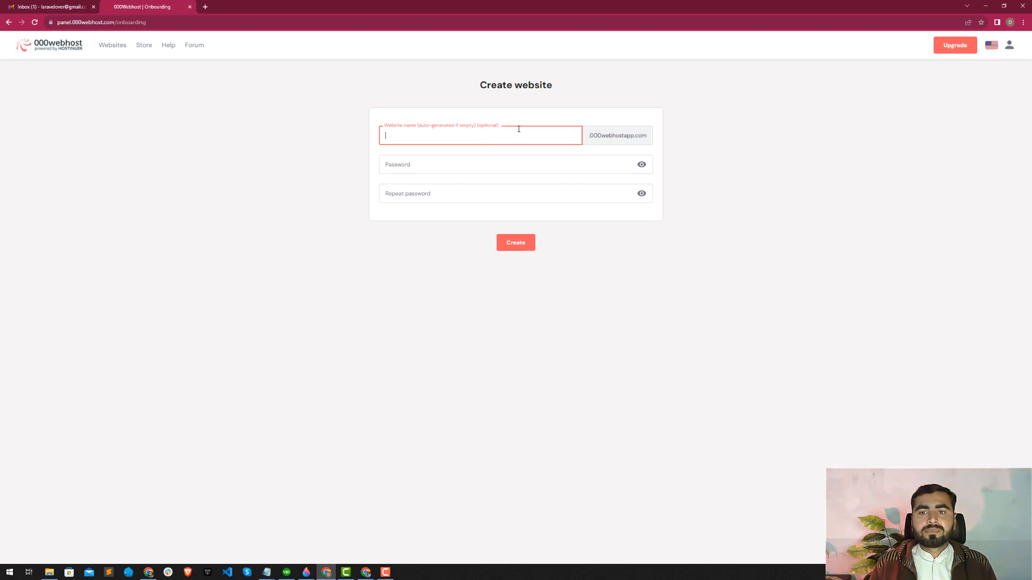
{"action": "left_click_drag", "start_coordinate": [590, 136], "coordinate": [649, 138]}
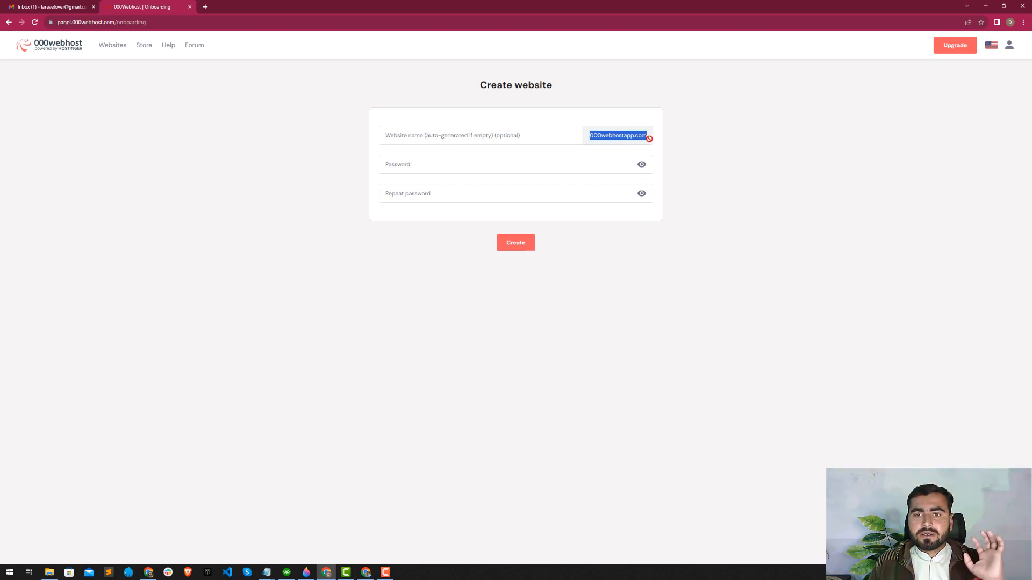
{"action": "mouse_move", "coordinate": [649, 139]}
{"action": "left_mouse_down"}
{"action": "mouse_move", "coordinate": [558, 131]}
{"action": "mouse_move", "coordinate": [643, 134]}
{"action": "left_mouse_up"}
{"action": "left_click", "coordinate": [527, 134]}
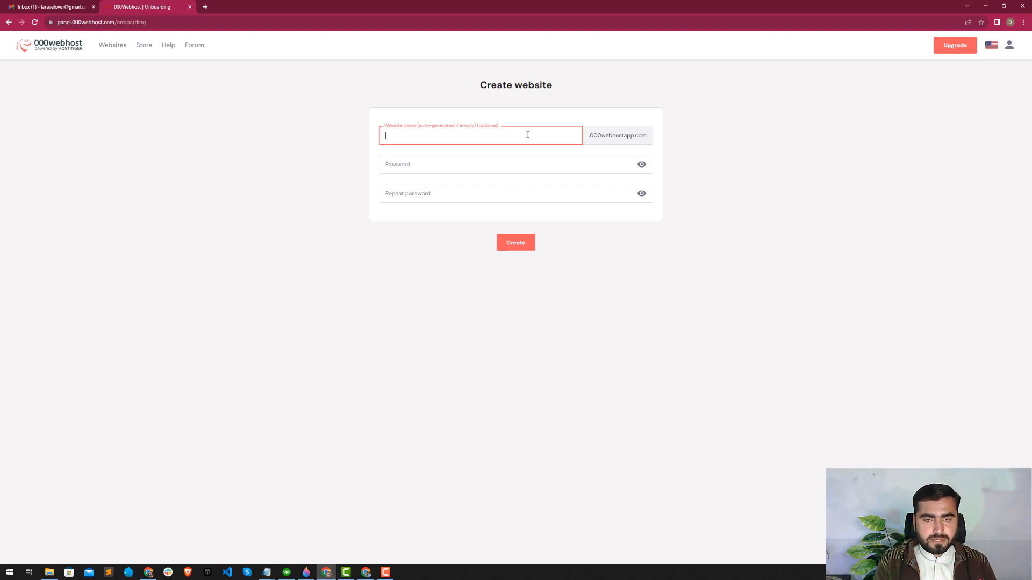
{"action": "type", "text": "careerde"}
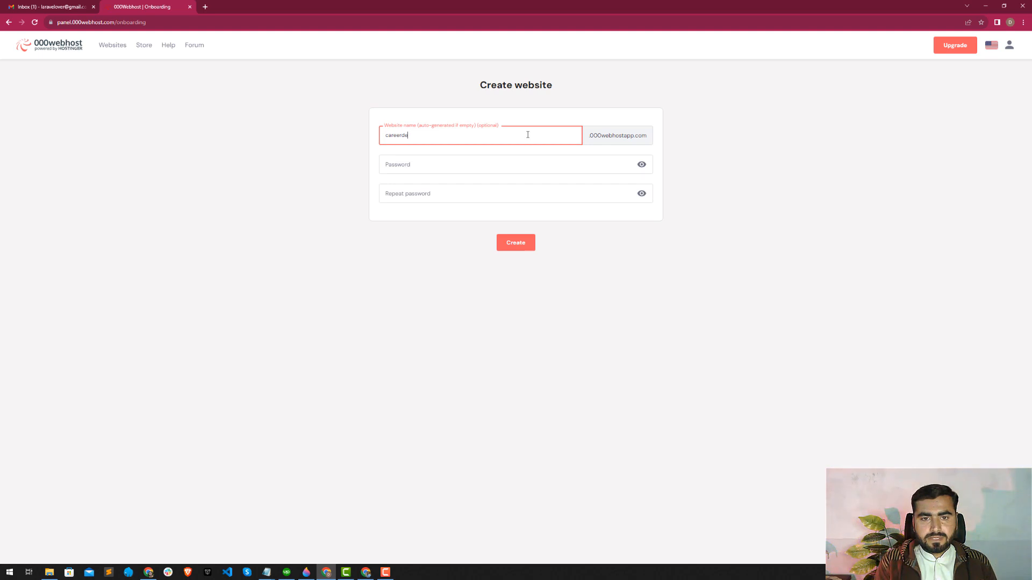
{"action": "type", "text": "velop"}
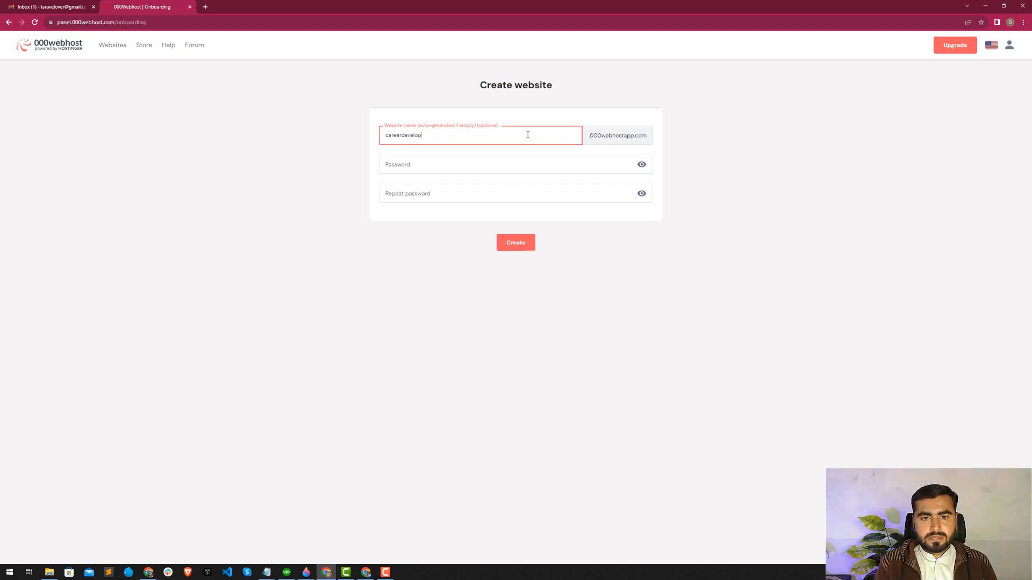
{"action": "type", "text": "mentlab"}
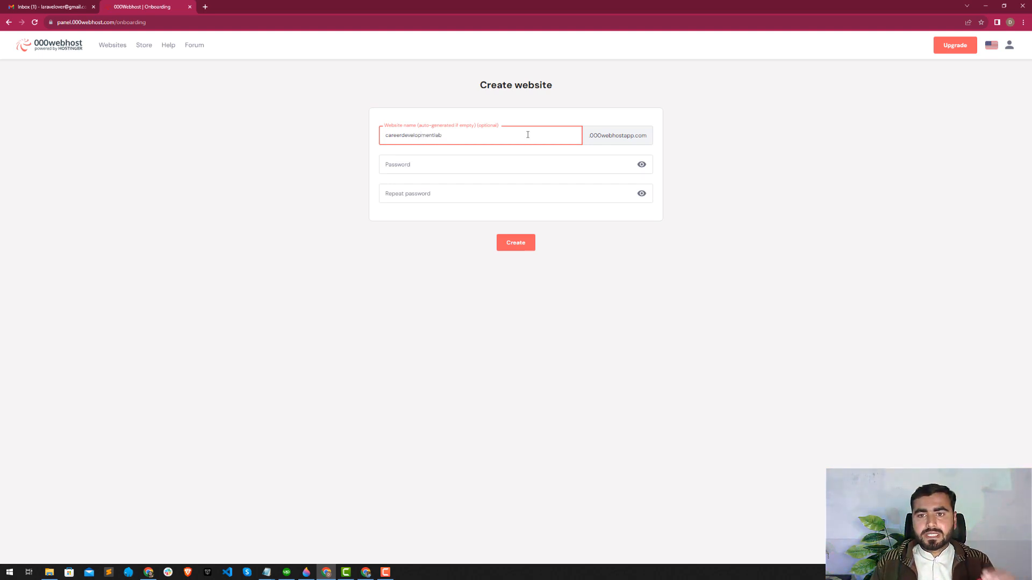
{"action": "left_click", "coordinate": [468, 164]}
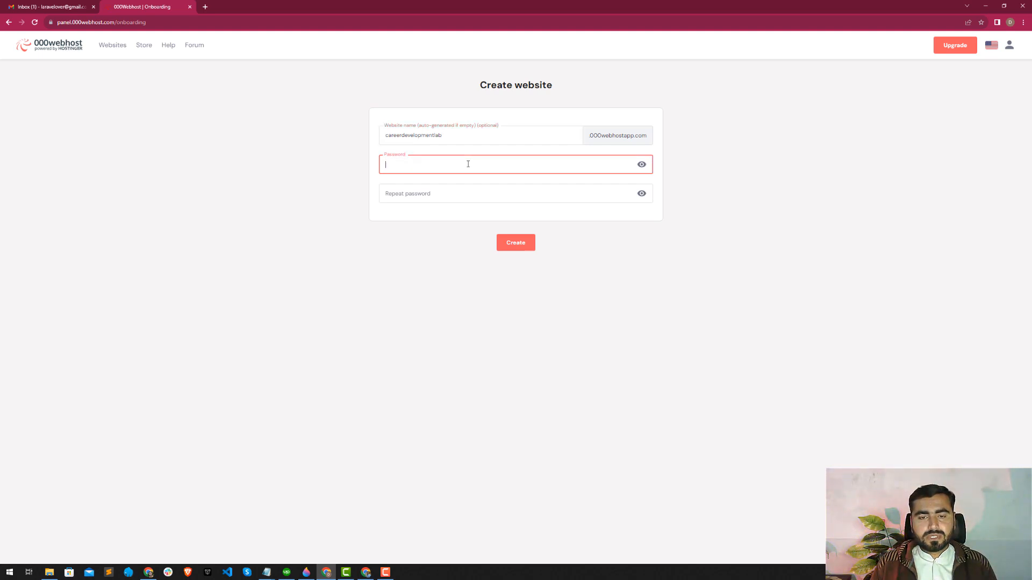
{"action": "key", "text": "ctrl+v"}
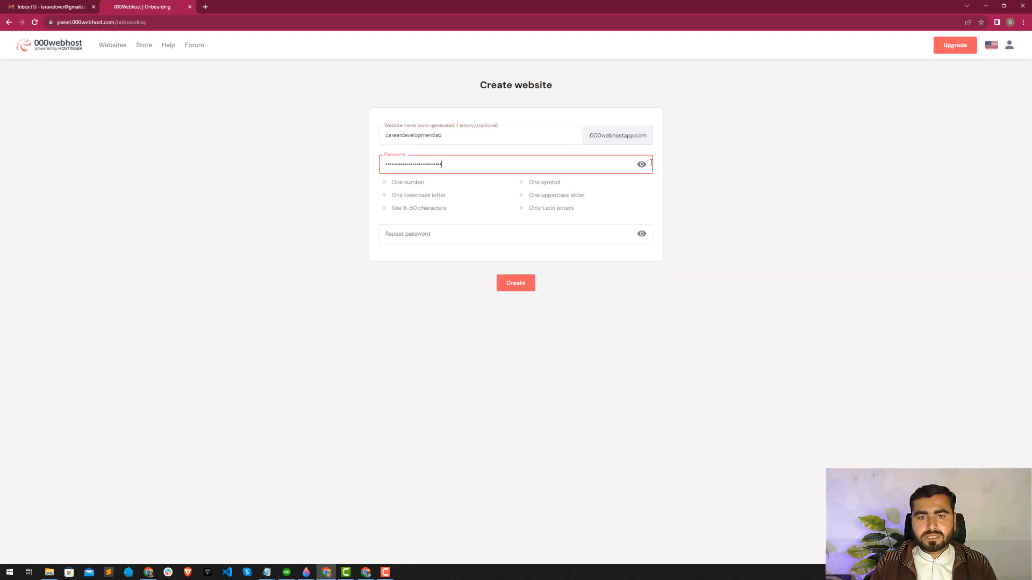
{"action": "left_click", "coordinate": [641, 164]}
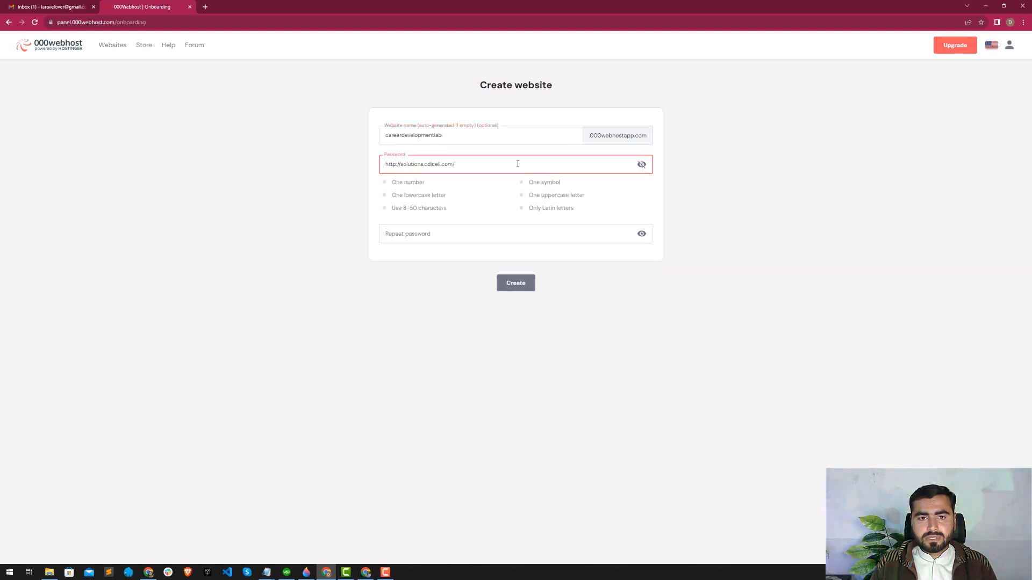
{"action": "key", "text": "ctrl+a"}
{"action": "key", "text": "BackSpace"}
Switch to the untitled Notepad note, copy the whole password text and return to the website setup form.
{"action": "key", "text": "alt+Tab"}
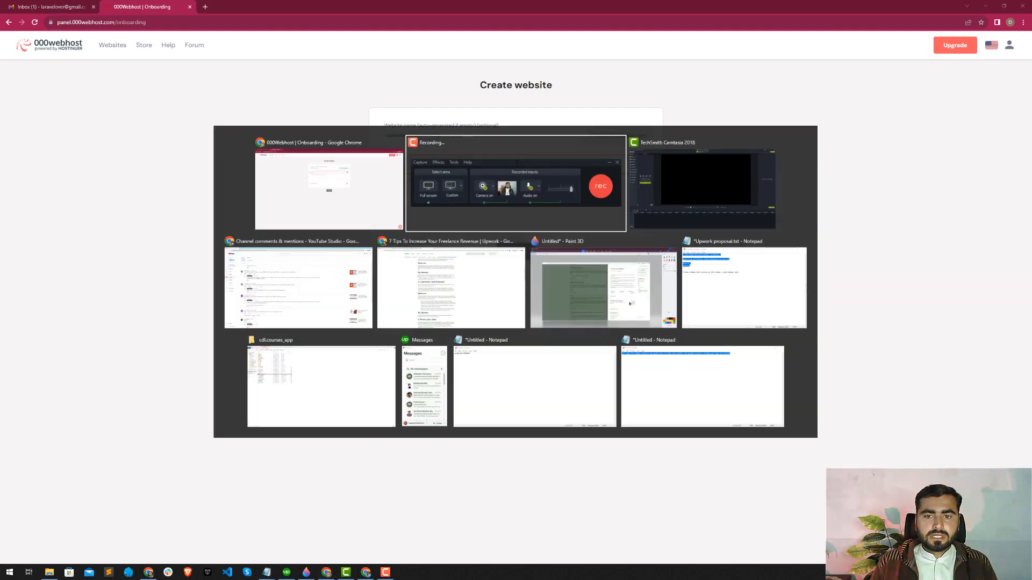
{"action": "key", "text": "alt+Tab"}
{"action": "key", "text": "alt+Tab"}
{"action": "left_click", "coordinate": [508, 366]}
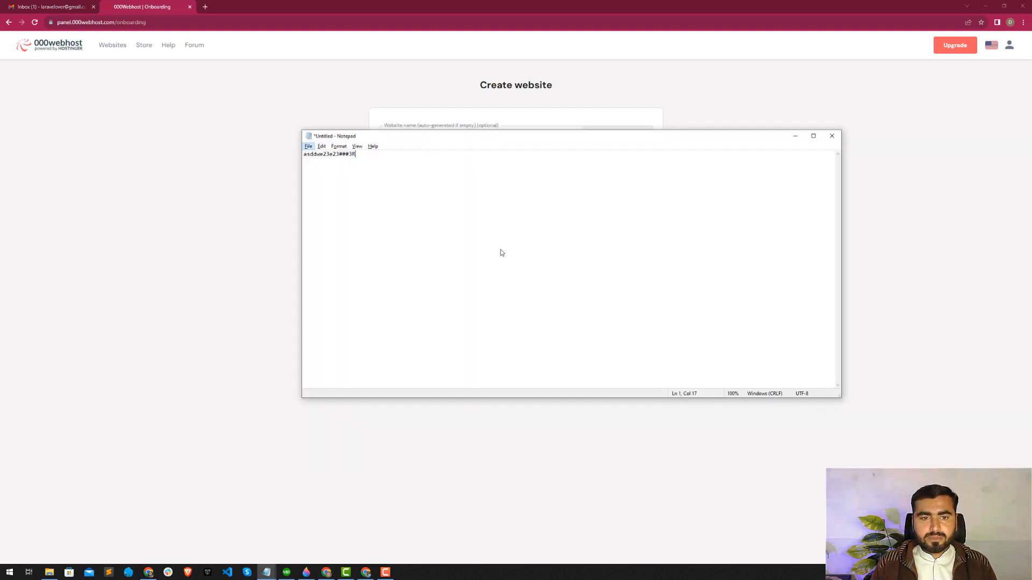
{"action": "key", "text": "ctrl+a"}
{"action": "key", "text": "ctrl+c"}
{"action": "key", "text": "alt+Tab"}
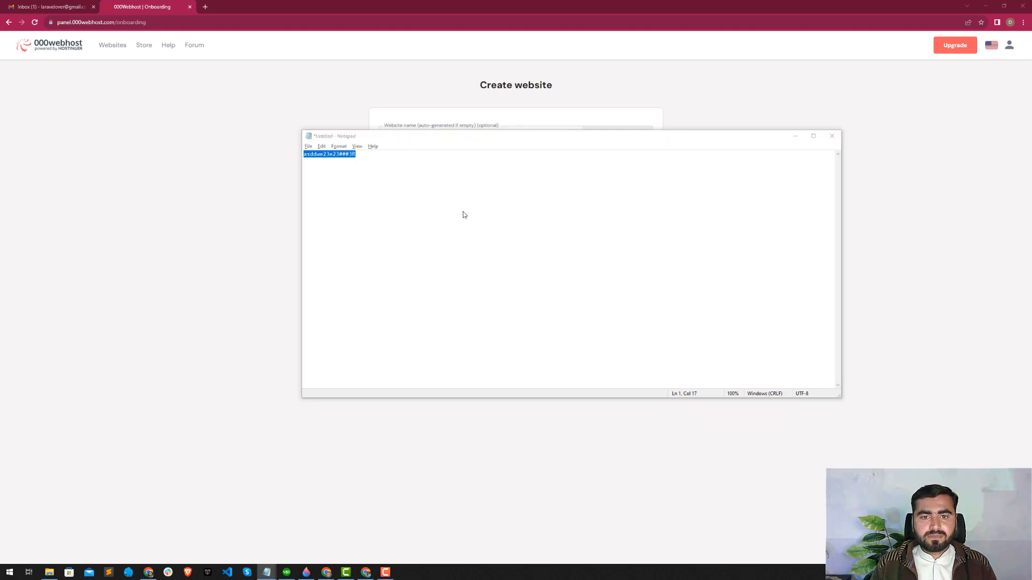
Switch to the YouTube Studio comments and read the viewer's request about free hosting for a Laravel project.
{"action": "key", "text": "alt+Tab"}
{"action": "key", "text": "alt+Tab"}
{"action": "key", "text": "alt+Tab"}
{"action": "key", "text": "alt+Tab"}
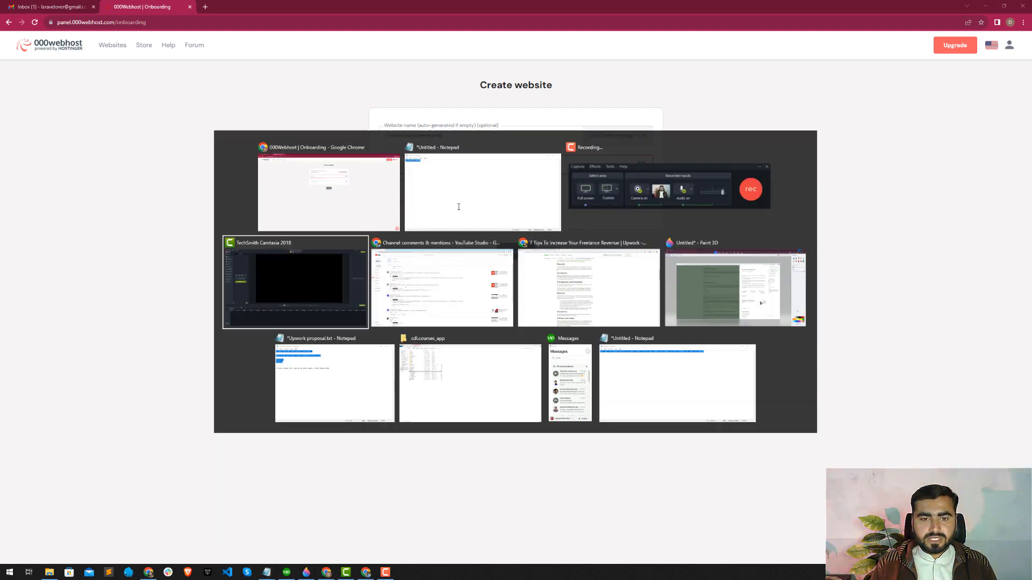
{"action": "scroll", "coordinate": [246, 332], "scroll_direction": "down", "scroll_amount": 1}
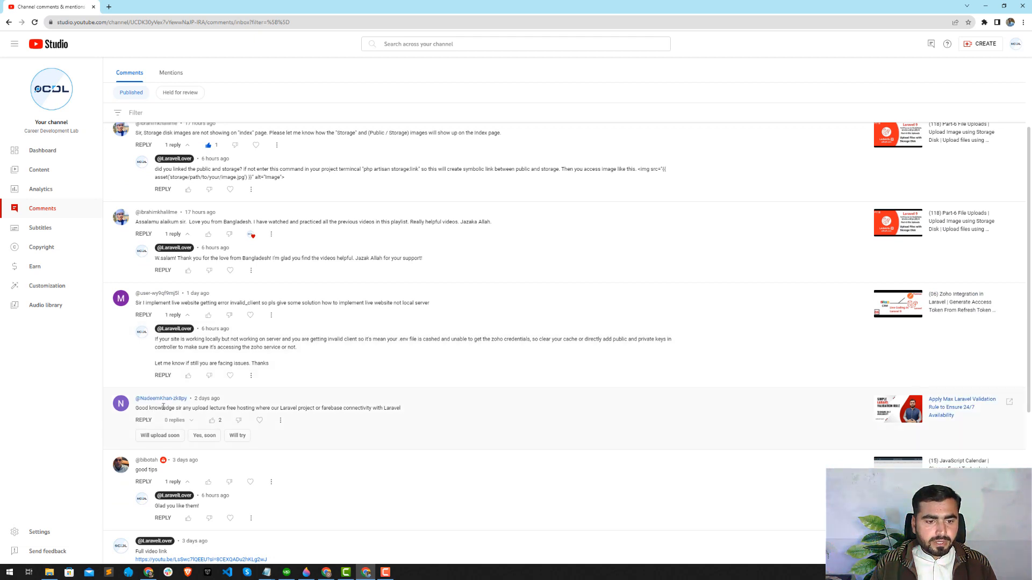
{"action": "left_click_drag", "start_coordinate": [155, 407], "coordinate": [260, 410]}
{"action": "left_click", "coordinate": [264, 410]}
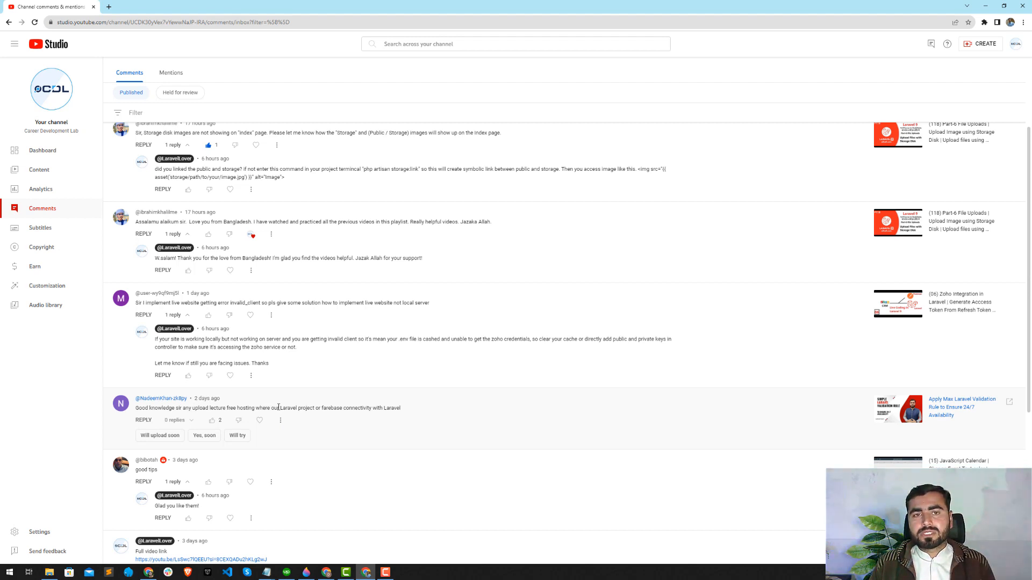
Return to the website setup form and paste the copied password into the password and repeat password fields.
{"action": "key", "text": "alt+Tab"}
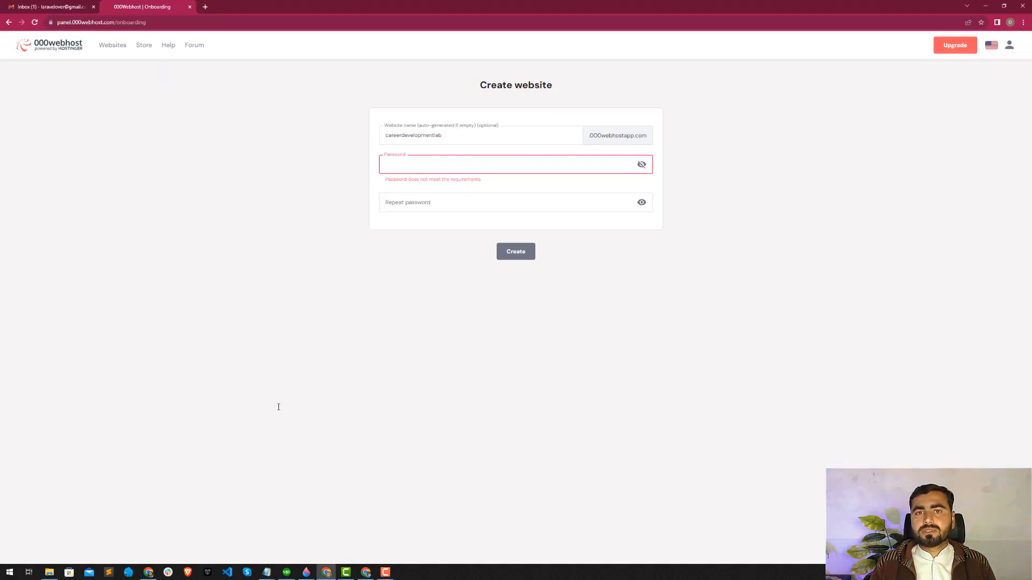
{"action": "key", "text": "ctrl+v"}
{"action": "key", "text": "Tab"}
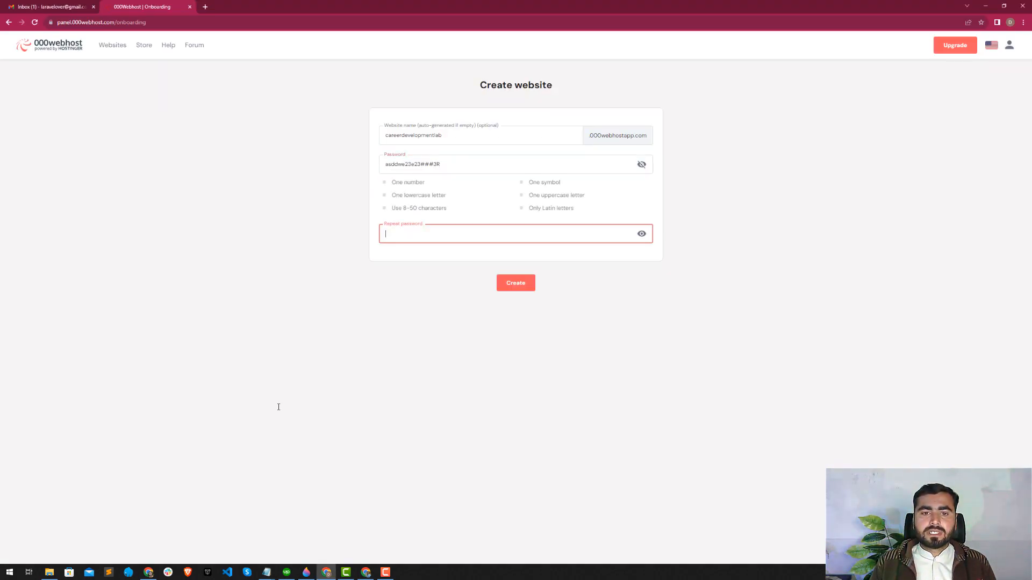
{"action": "key", "text": "ctrl+v"}
Adjust the website password to meet the requirements, copy it into the repeat password field and create the website.
{"action": "left_click", "coordinate": [460, 164]}
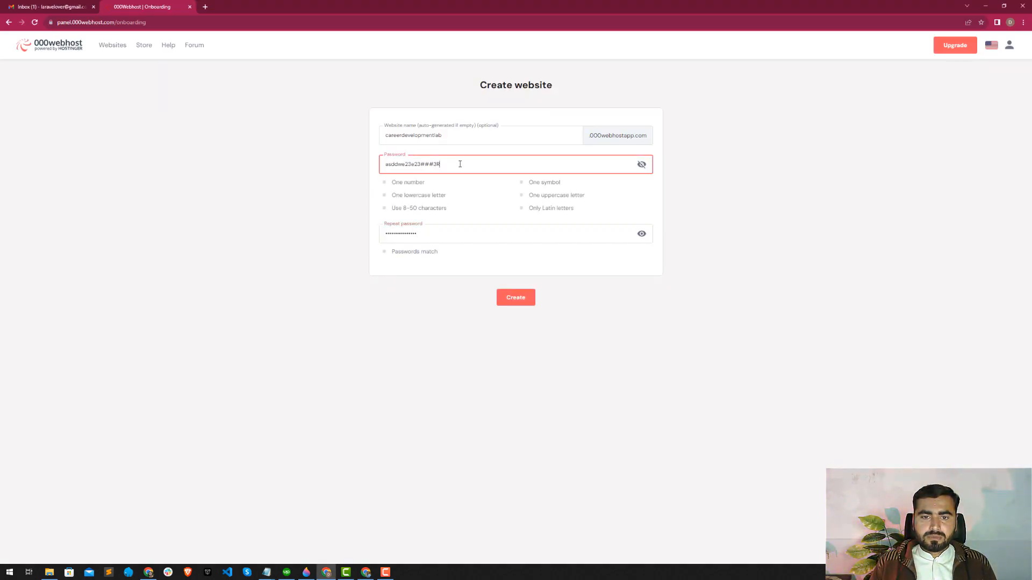
{"action": "key", "text": "ctrl+a"}
{"action": "key", "text": "ctrl+c"}
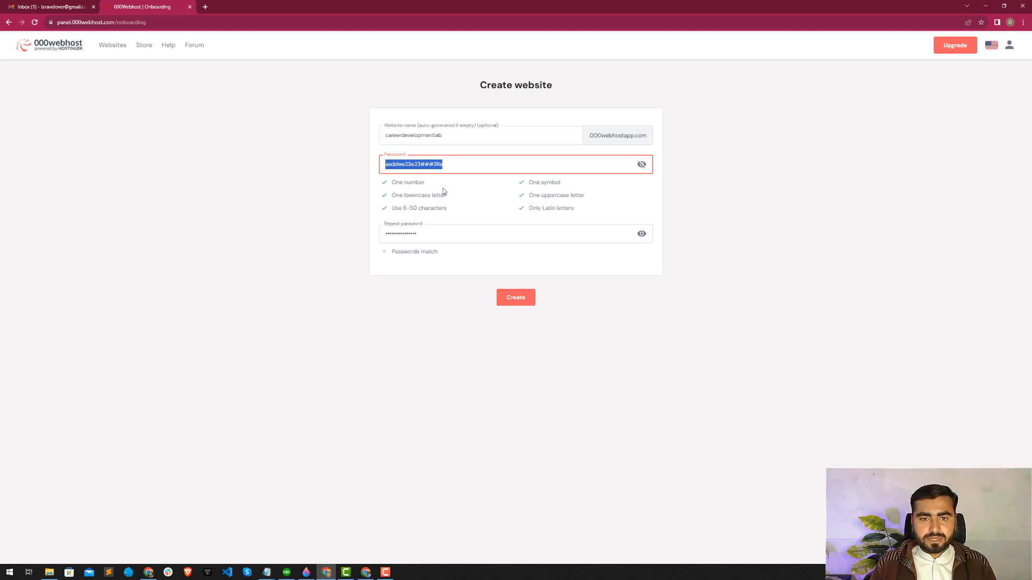
{"action": "left_click", "coordinate": [436, 234]}
{"action": "key", "text": "ctrl+a"}
{"action": "key", "text": "ctrl+v"}
{"action": "left_click", "coordinate": [436, 254]}
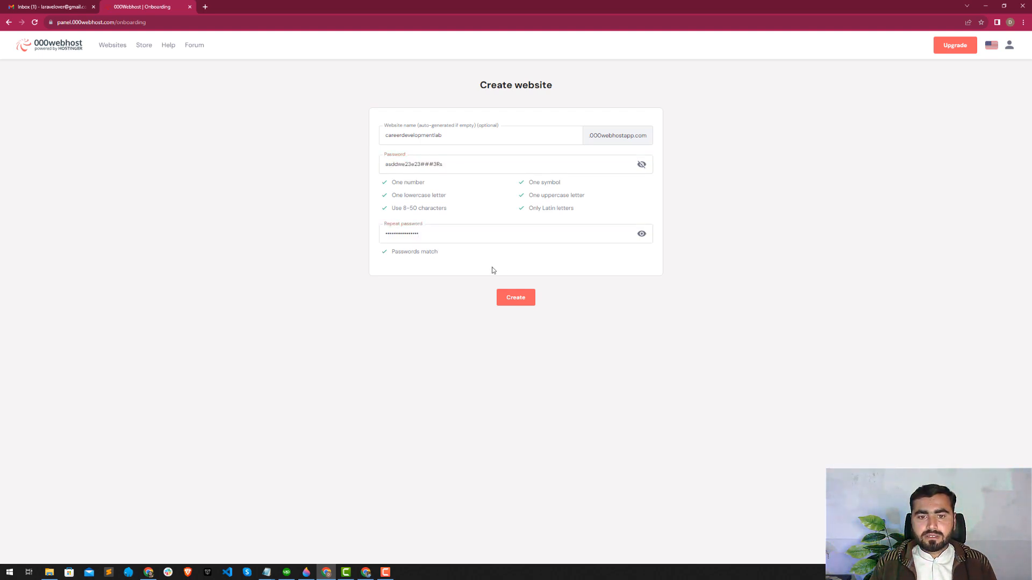
{"action": "left_click", "coordinate": [514, 297]}
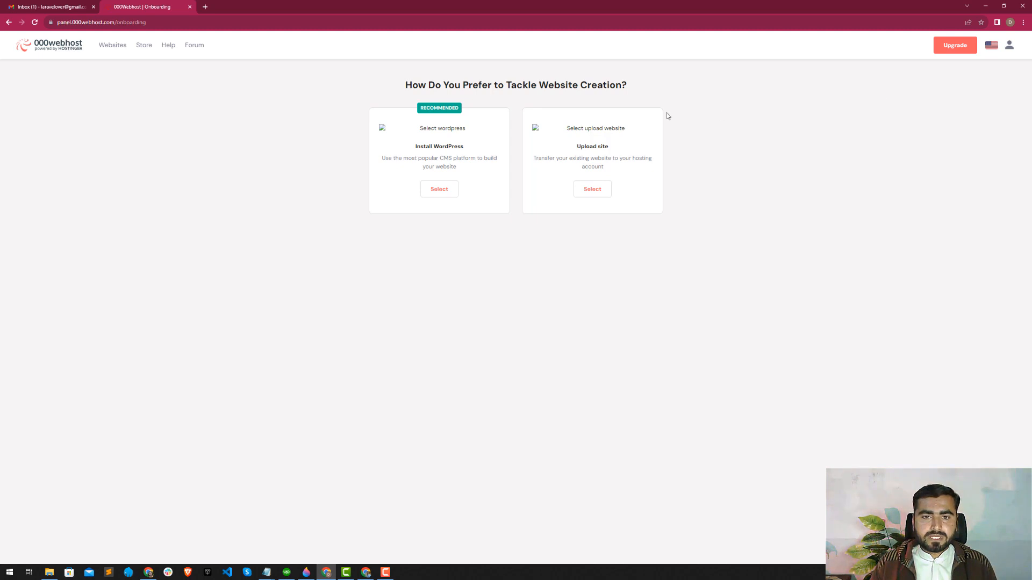
Choose Upload site as the website creation method and open the public_html folder in the file manager.
{"action": "left_click_drag", "start_coordinate": [432, 158], "coordinate": [471, 168]}
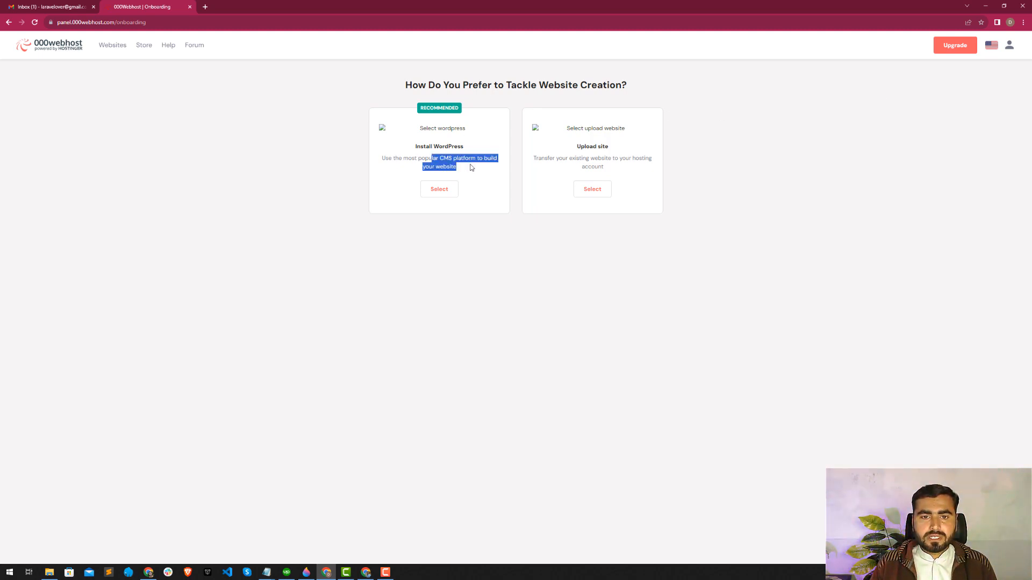
{"action": "left_click", "coordinate": [473, 156]}
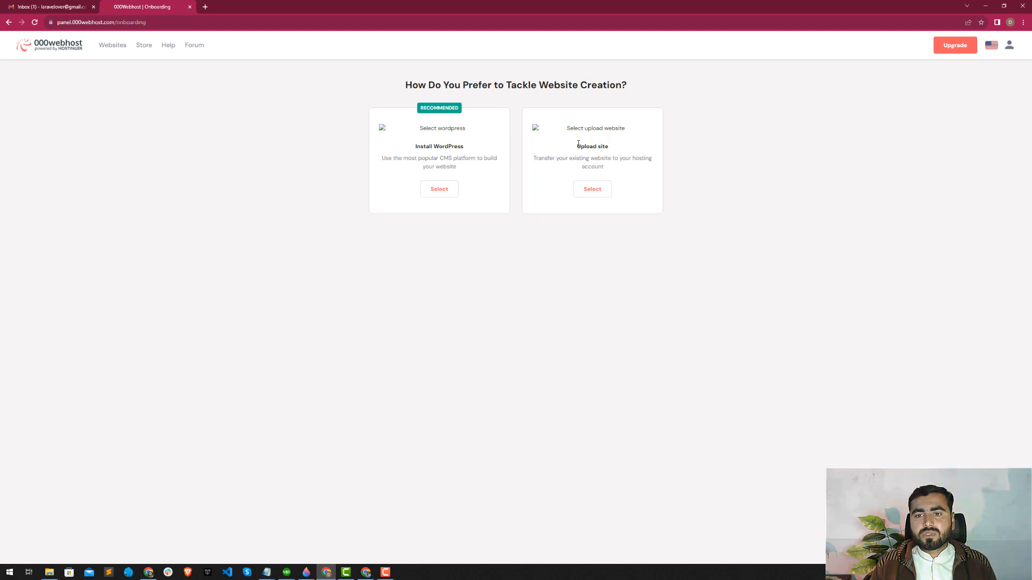
{"action": "left_click_drag", "start_coordinate": [576, 145], "coordinate": [606, 159]}
{"action": "left_click", "coordinate": [611, 157]}
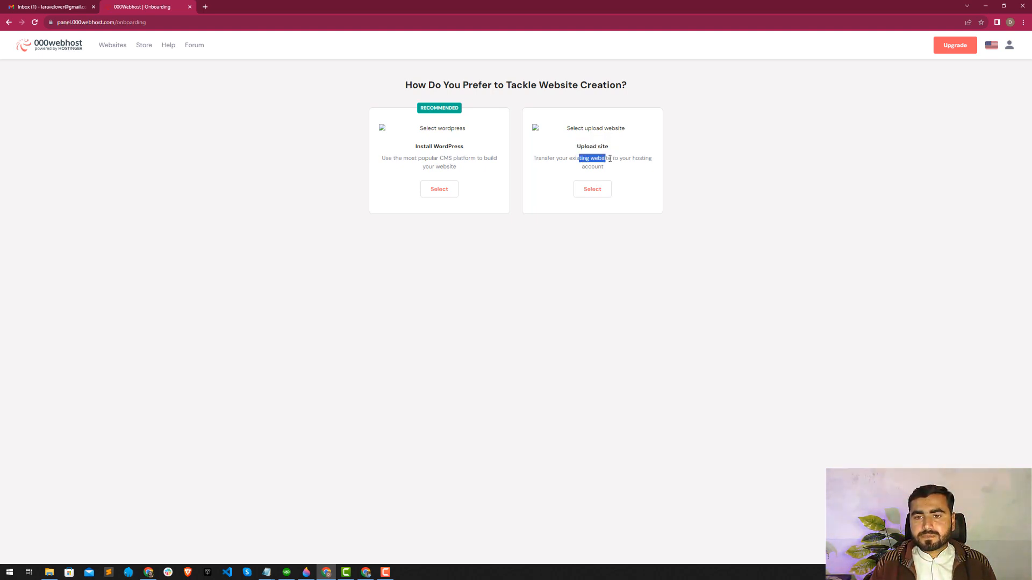
{"action": "left_click", "coordinate": [593, 190]}
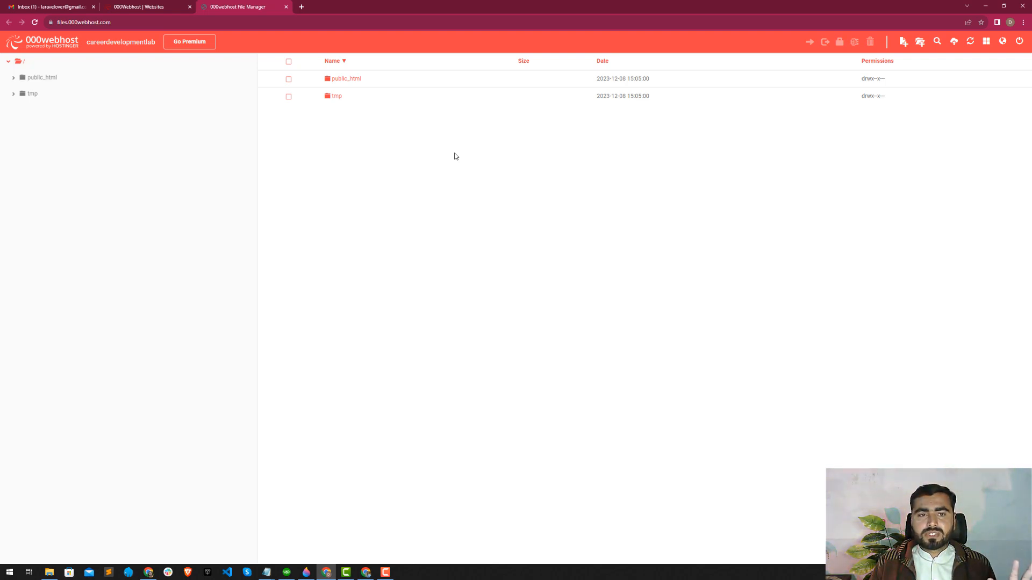
{"action": "left_click", "coordinate": [338, 82]}
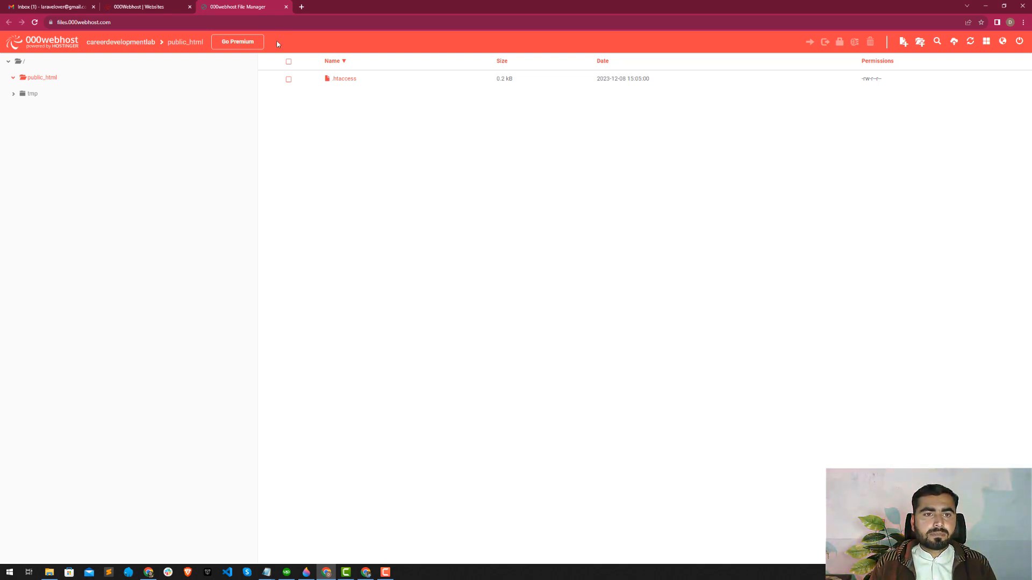
Return to the hosting panel, reload it past the human verification check and open the Websites list.
{"action": "left_click", "coordinate": [173, 3]}
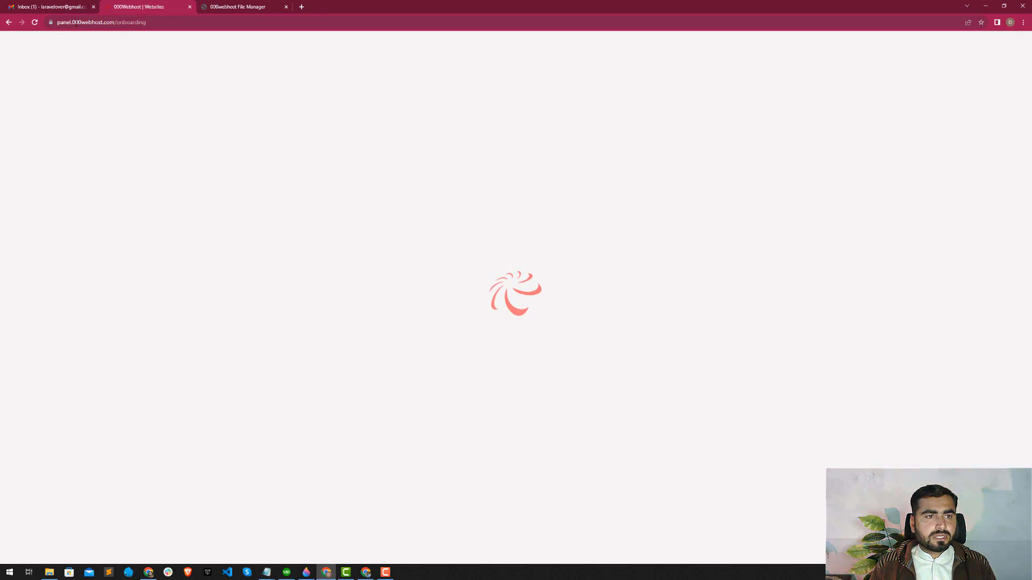
{"action": "left_click", "coordinate": [36, 25]}
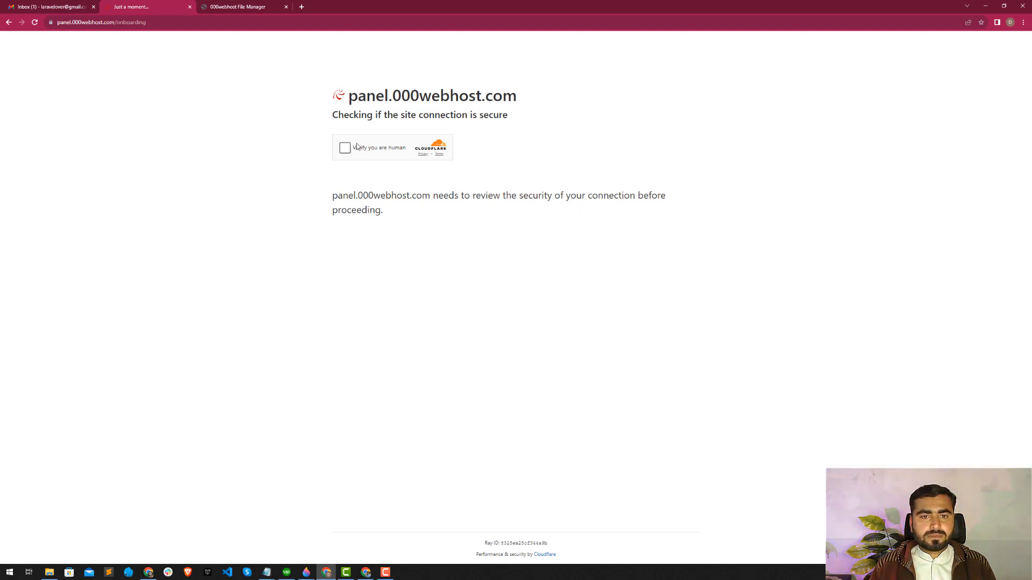
{"action": "left_click", "coordinate": [357, 146]}
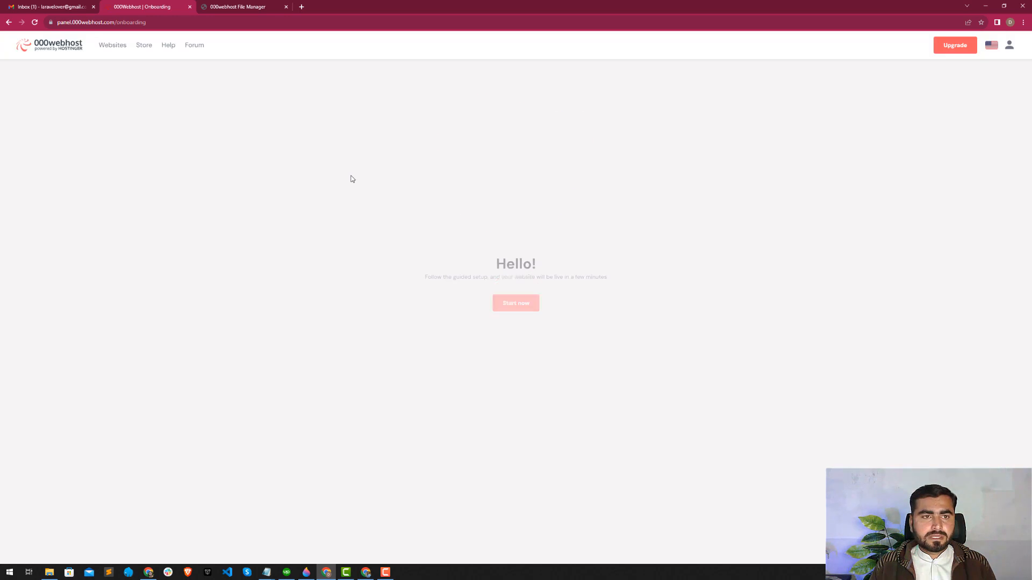
{"action": "left_click", "coordinate": [120, 47]}
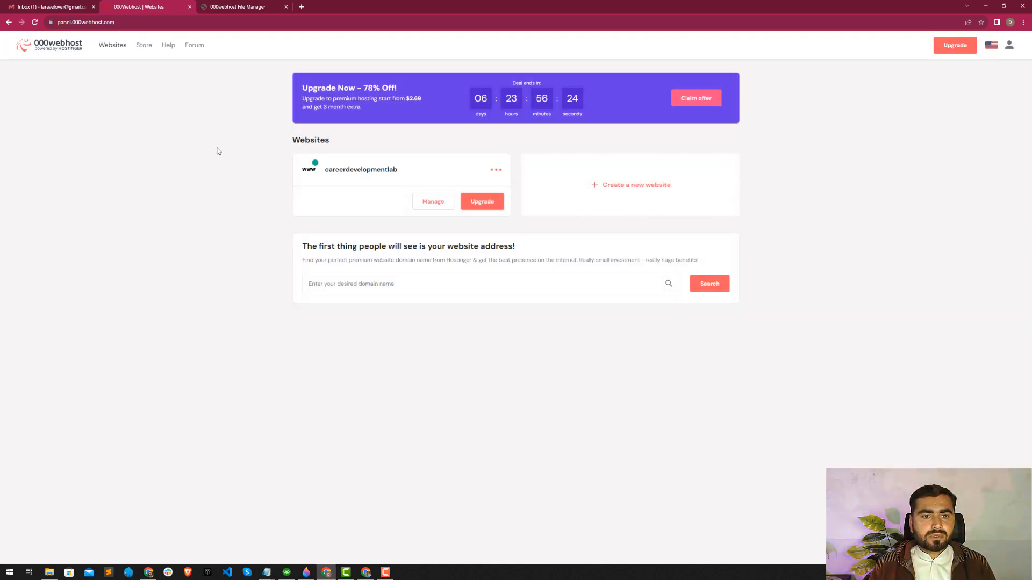
Open the live careerdevelopmentlab site from its website card and look over the default welcome page.
{"action": "left_click_drag", "start_coordinate": [325, 170], "coordinate": [398, 170]}
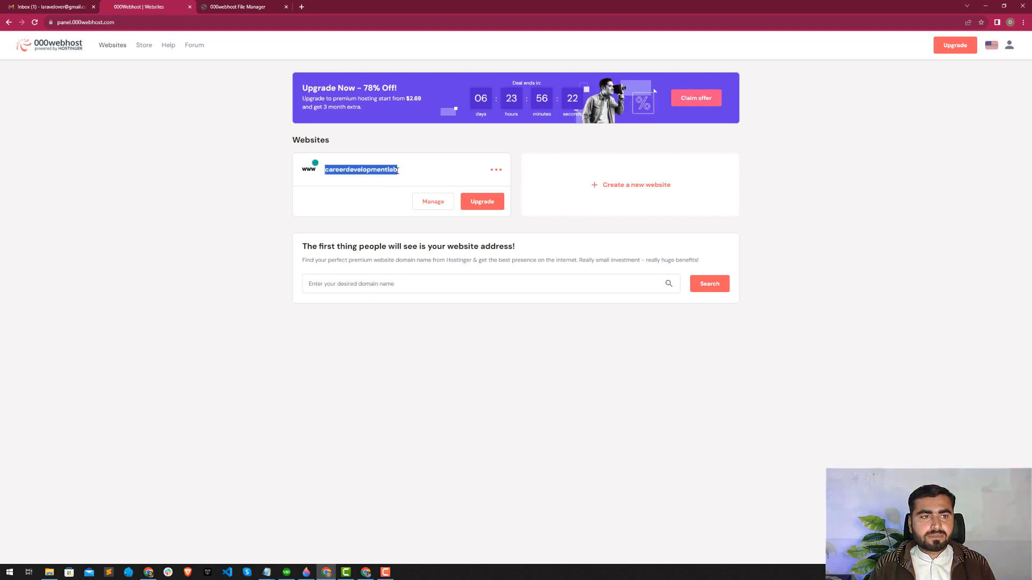
{"action": "left_click", "coordinate": [496, 170]}
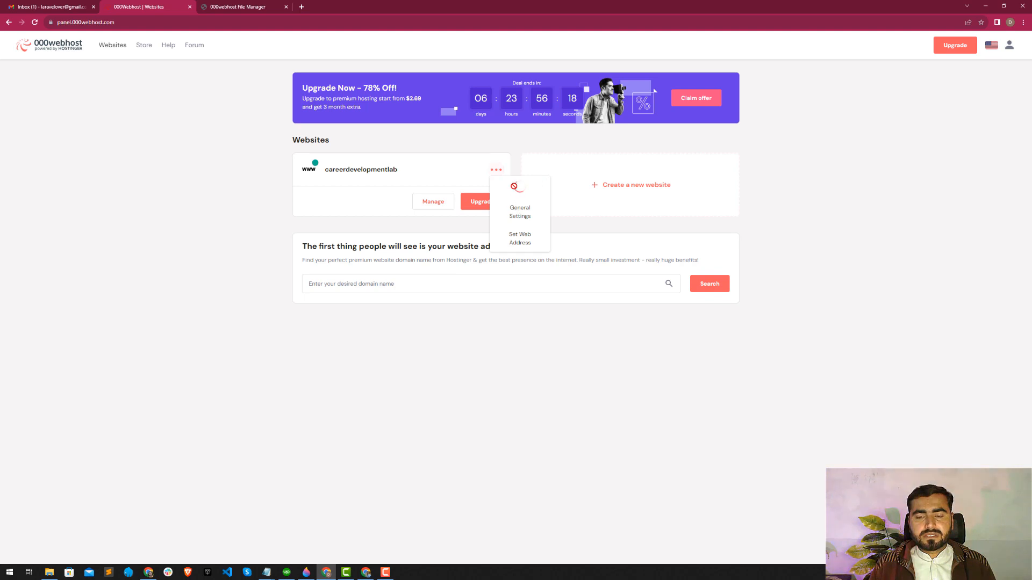
{"action": "left_click", "coordinate": [516, 190]}
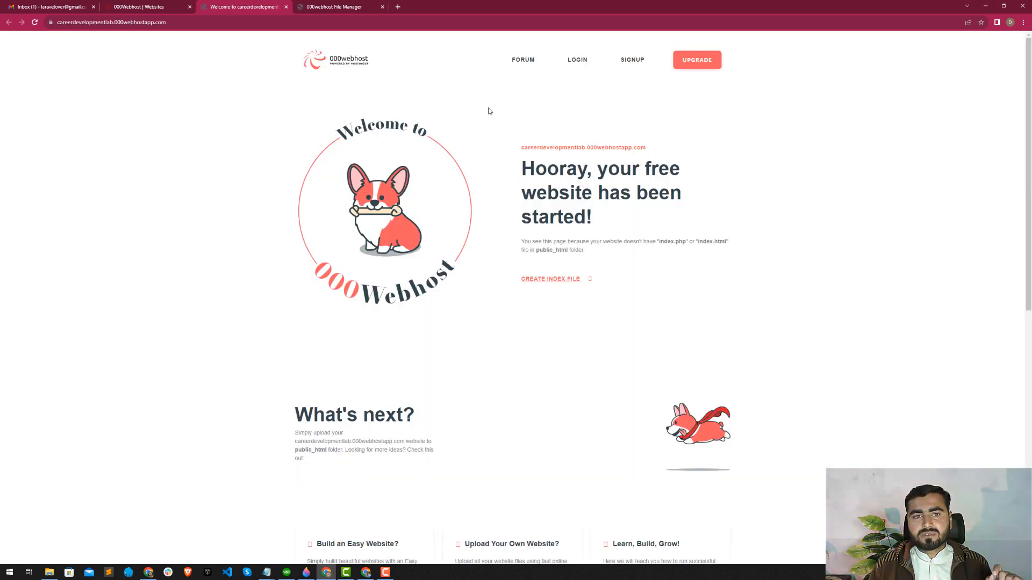
{"action": "scroll", "coordinate": [380, 168], "scroll_direction": "down", "scroll_amount": 7}
{"action": "scroll", "coordinate": [350, 168], "scroll_direction": "up", "scroll_amount": 7}
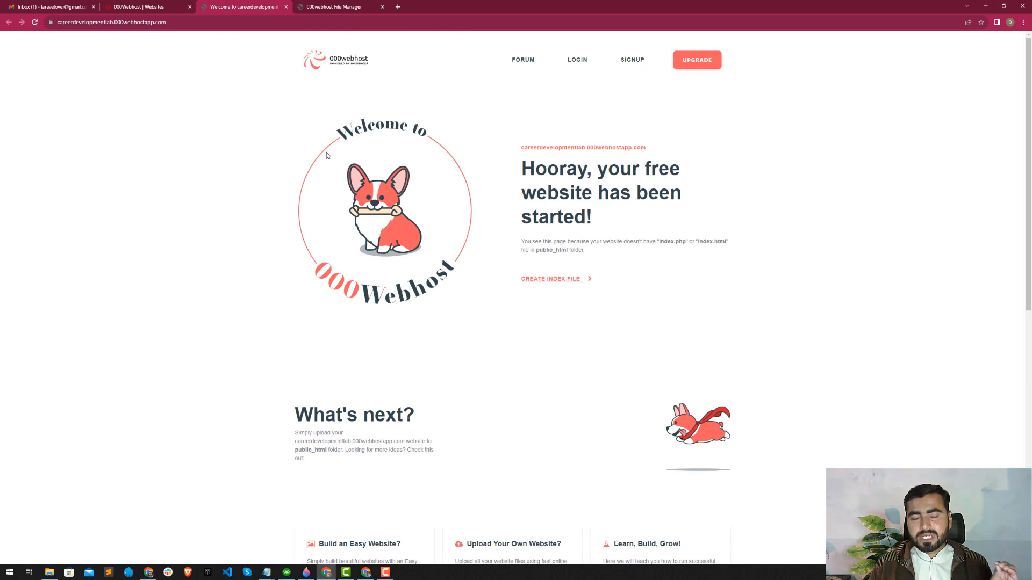
{"action": "scroll", "coordinate": [291, 158], "scroll_direction": "down", "scroll_amount": 1}
{"action": "scroll", "coordinate": [291, 161], "scroll_direction": "up", "scroll_amount": 1}
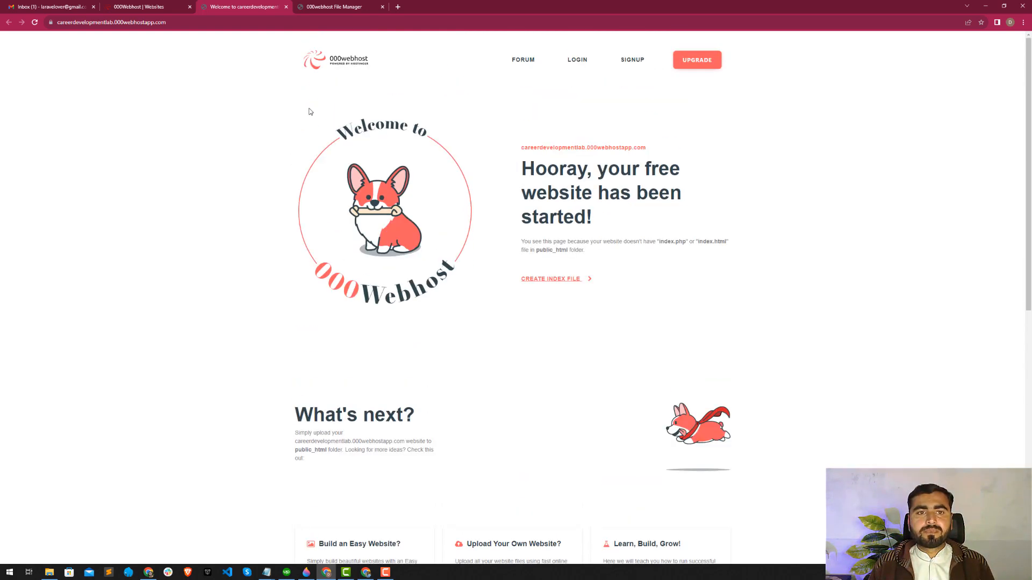
Create a new file named index.html in public_html and reload the live site to check it.
{"action": "left_click", "coordinate": [327, 9]}
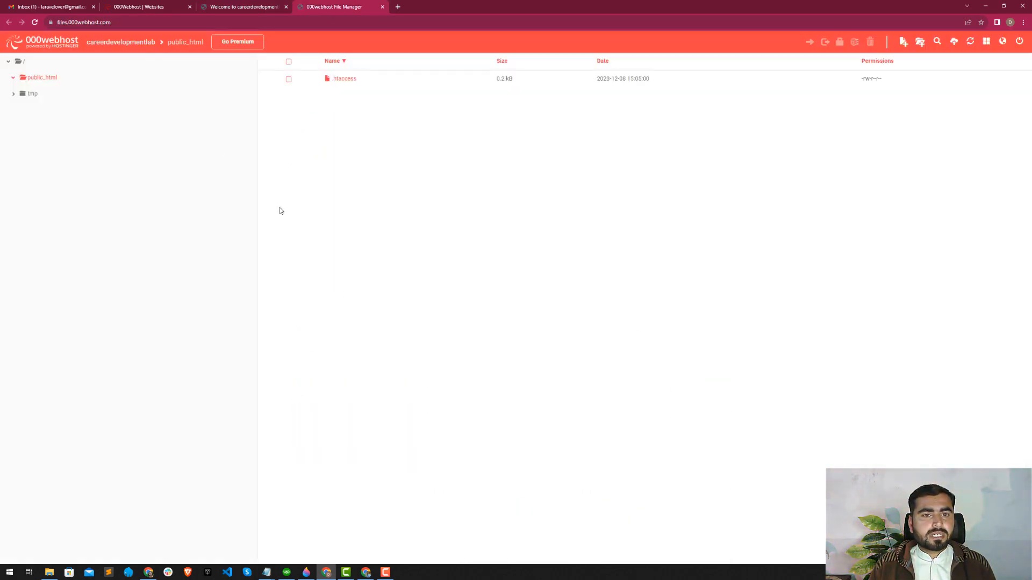
{"action": "left_click", "coordinate": [903, 41]}
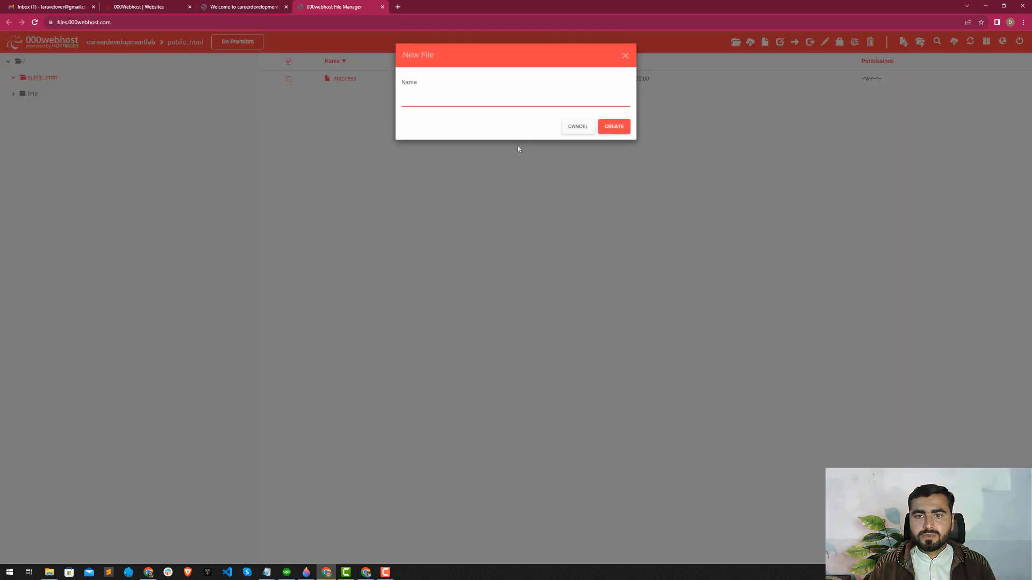
{"action": "type", "text": "ind"}
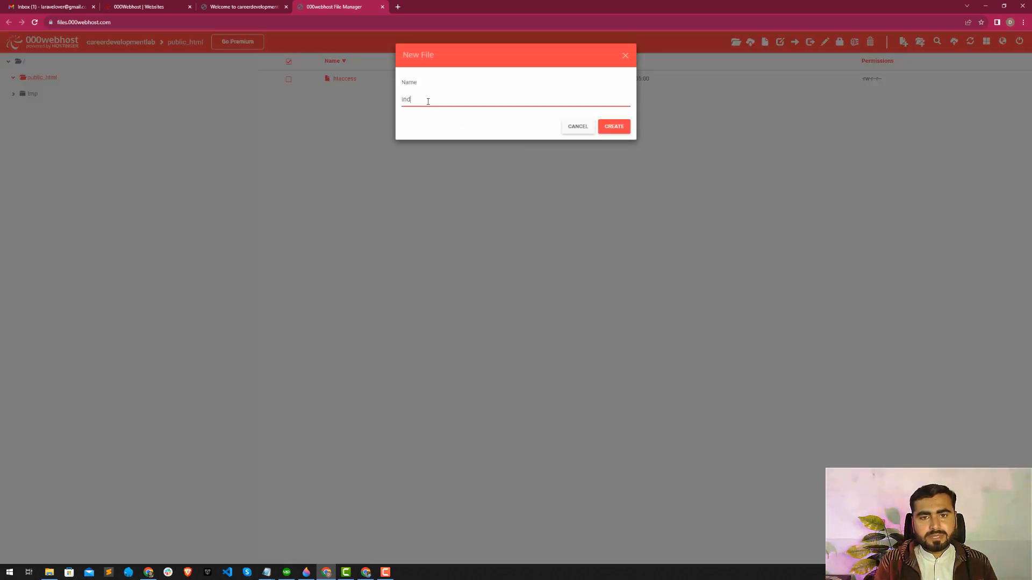
{"action": "type", "text": "ex.html"}
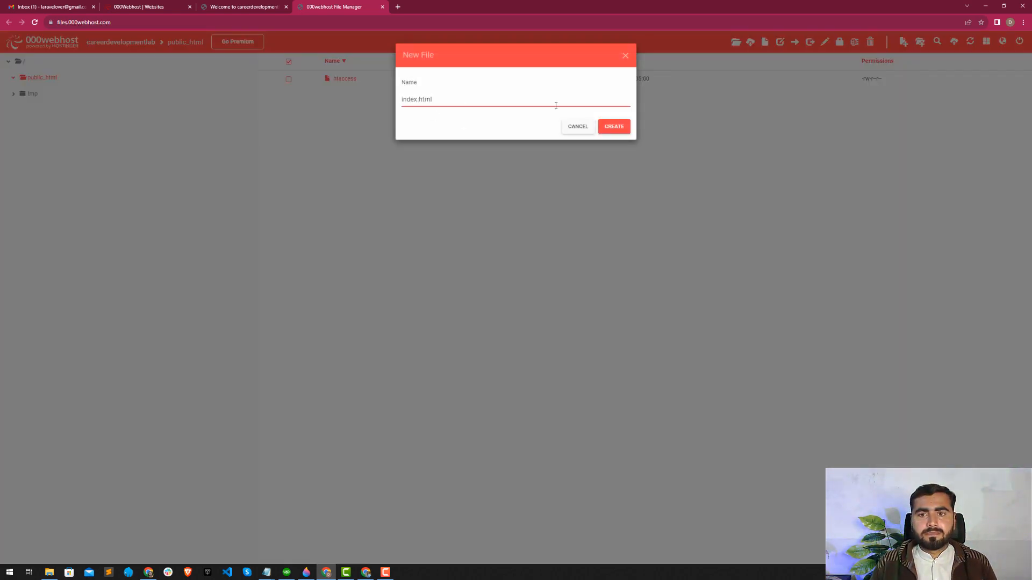
{"action": "left_click", "coordinate": [625, 126]}
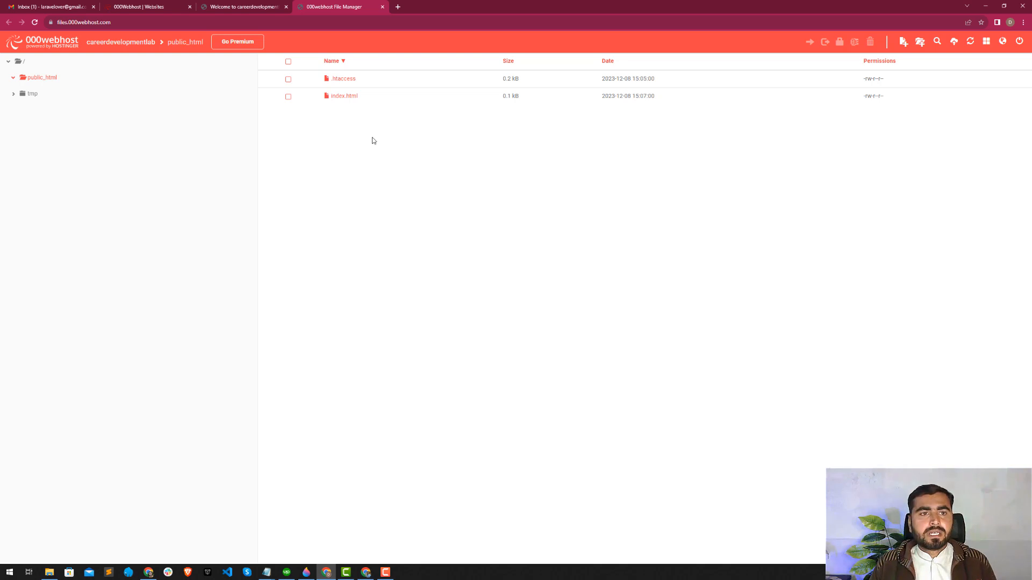
{"action": "left_click", "coordinate": [239, 5]}
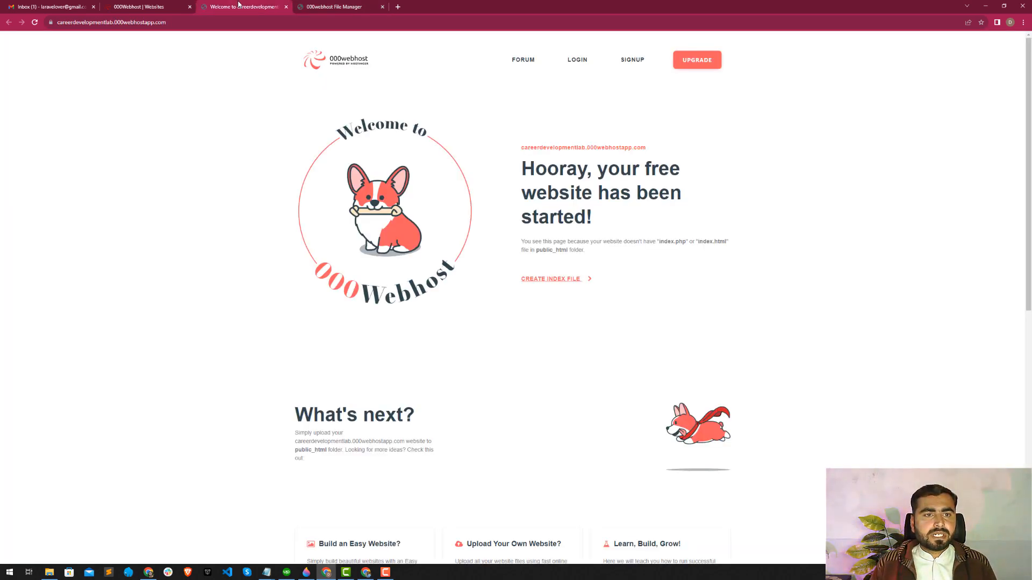
{"action": "left_click", "coordinate": [35, 23]}
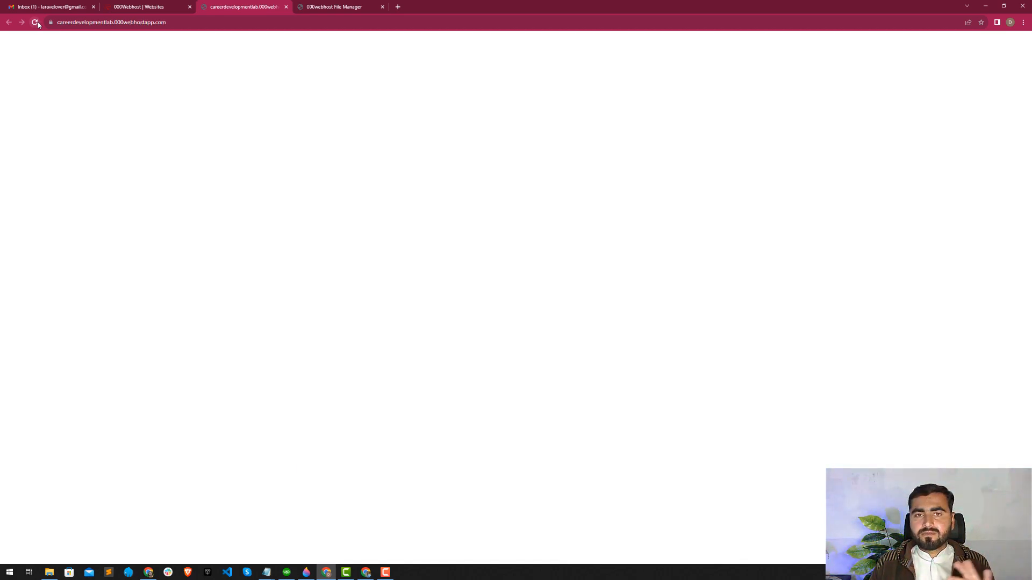
Write "Welcome to the Career Development Lab with" plus the presenter's full name in index.html, save and close it, and reload the live site.
{"action": "left_click", "coordinate": [343, 6]}
{"action": "right_click", "coordinate": [335, 96]}
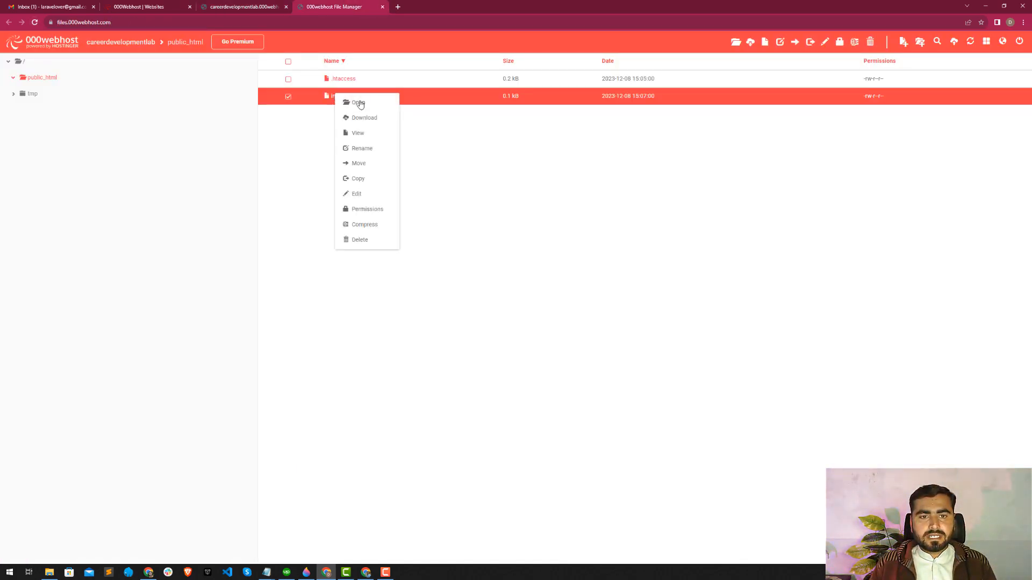
{"action": "left_click", "coordinate": [369, 194]}
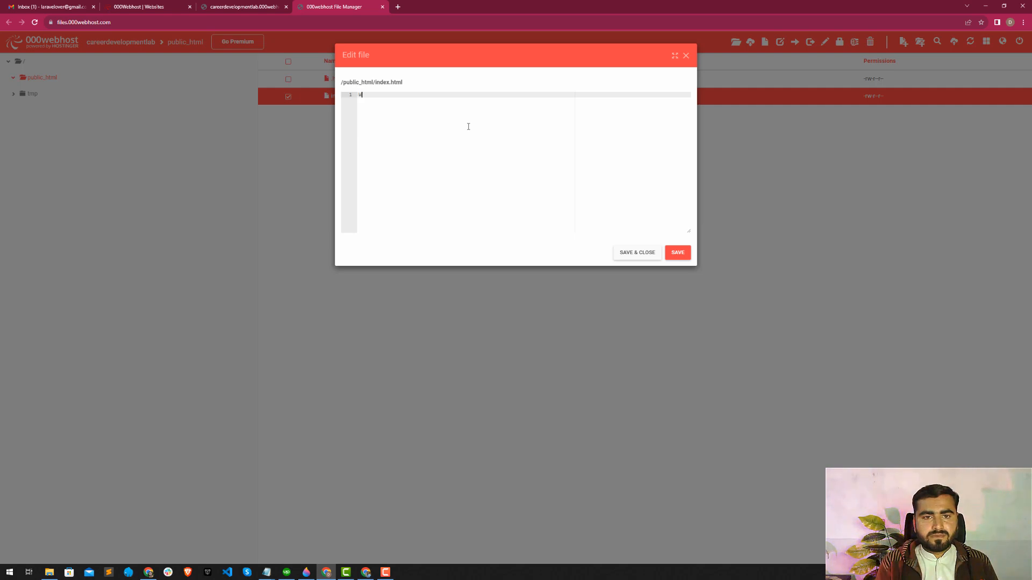
{"action": "type", "text": "Wel"}
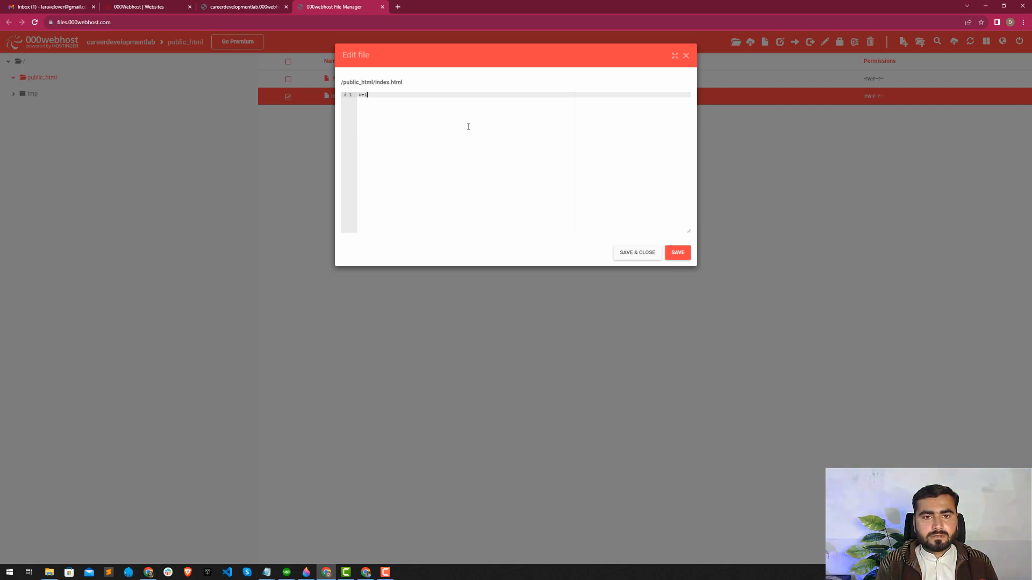
{"action": "type", "text": "cp,e"}
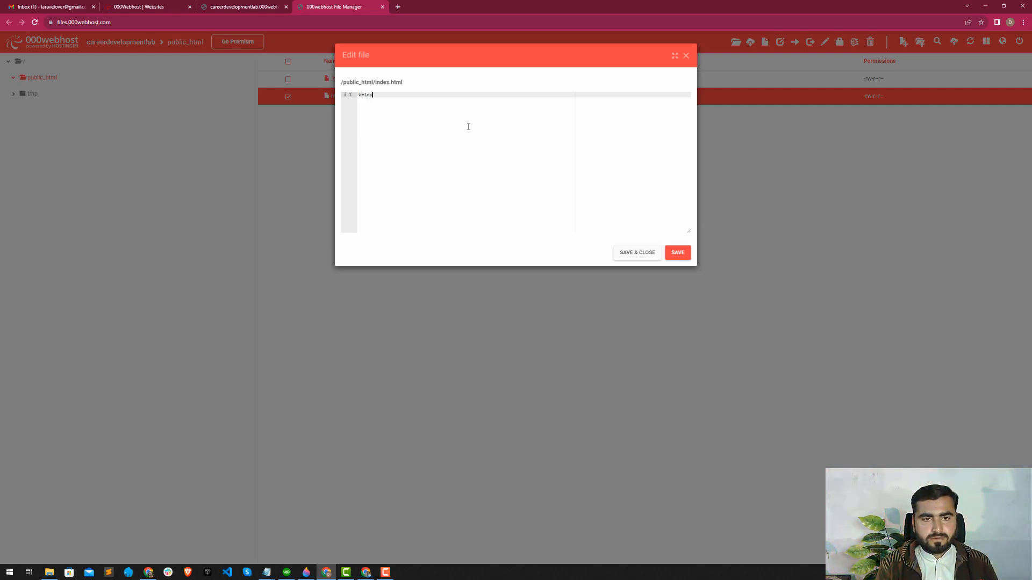
{"action": "type", "text": "the C"}
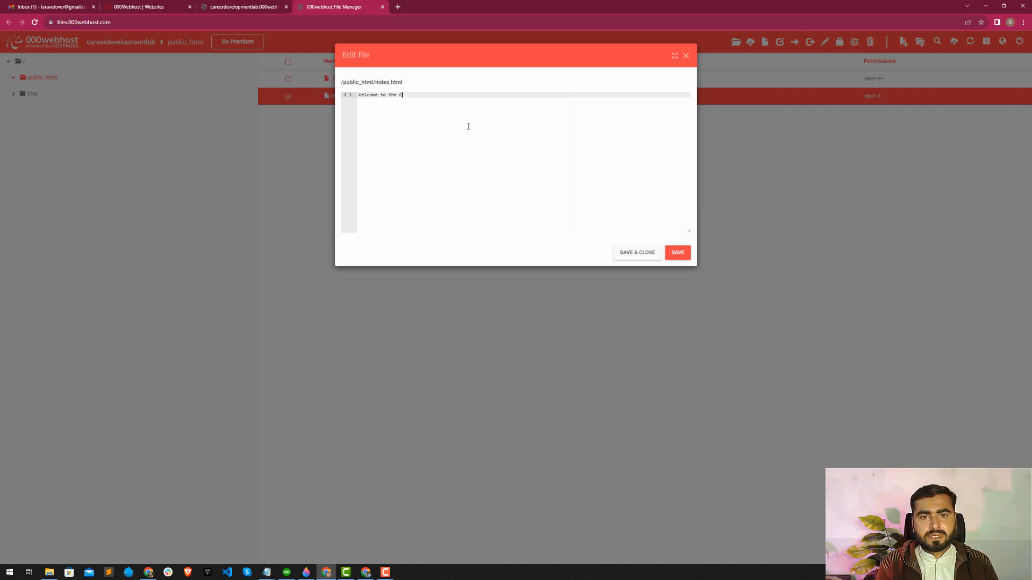
{"action": "type", "text": "areer Dev"}
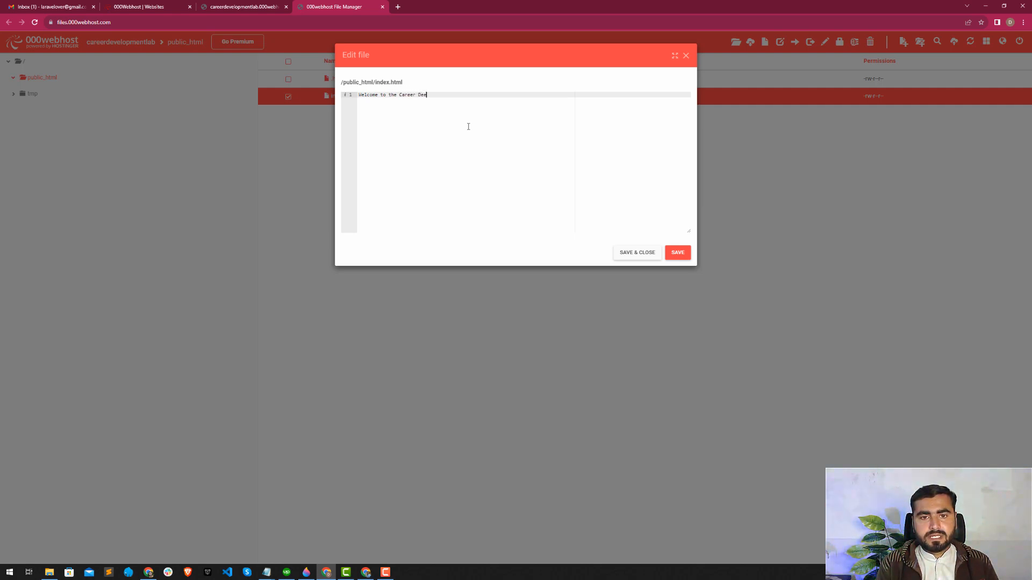
{"action": "type", "text": "elopment "}
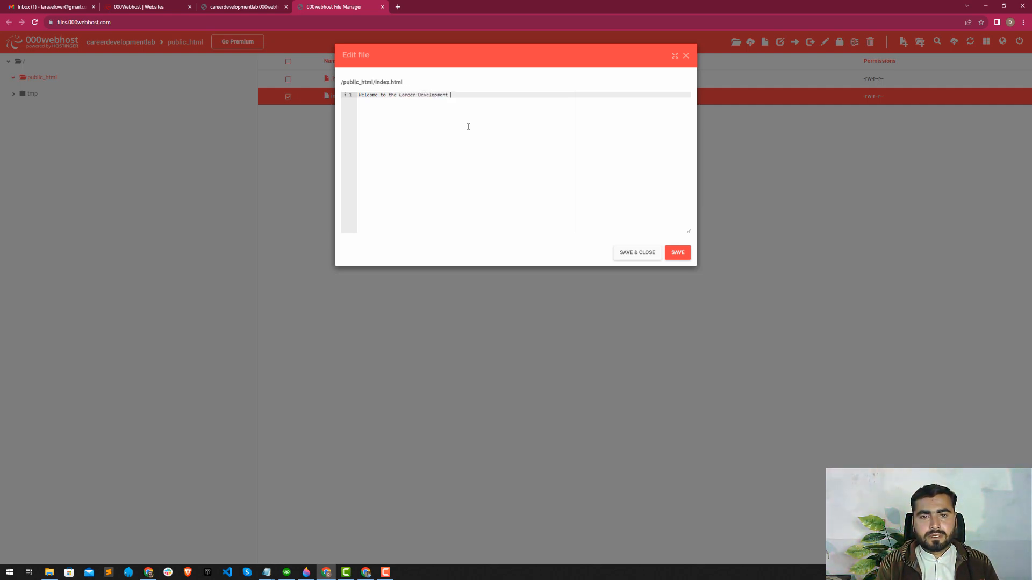
{"action": "type", "text": "Lab with H"}
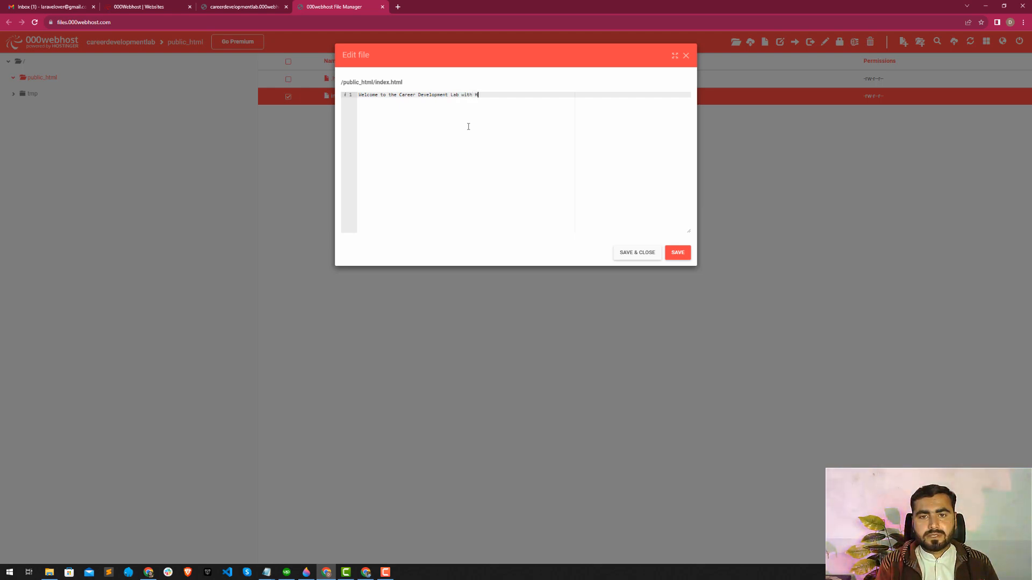
{"action": "type", "text": "adayat Niazi"}
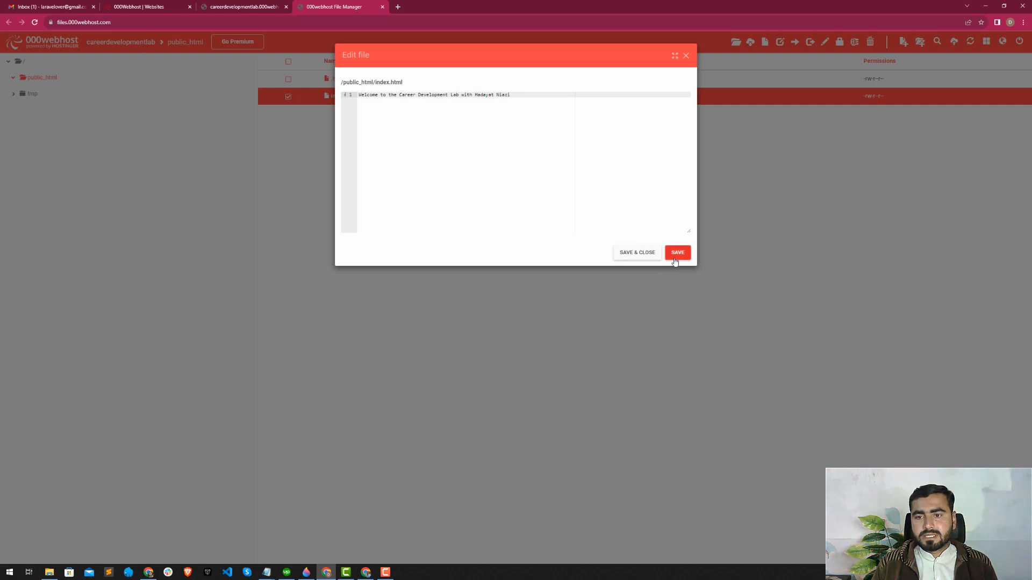
{"action": "left_click", "coordinate": [637, 253]}
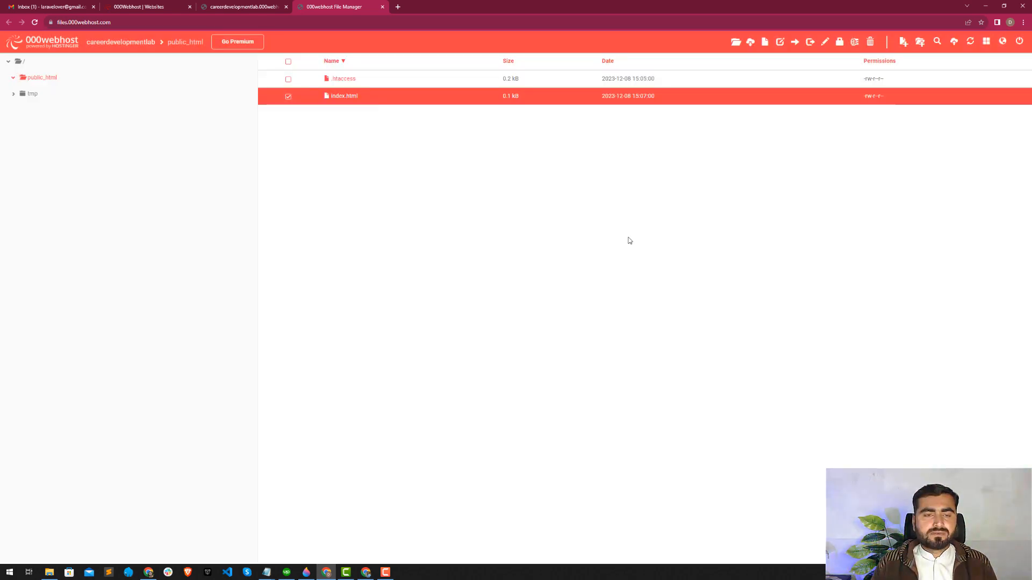
{"action": "left_click_drag", "start_coordinate": [242, 7], "coordinate": [338, 7]}
{"action": "left_click", "coordinate": [34, 23]}
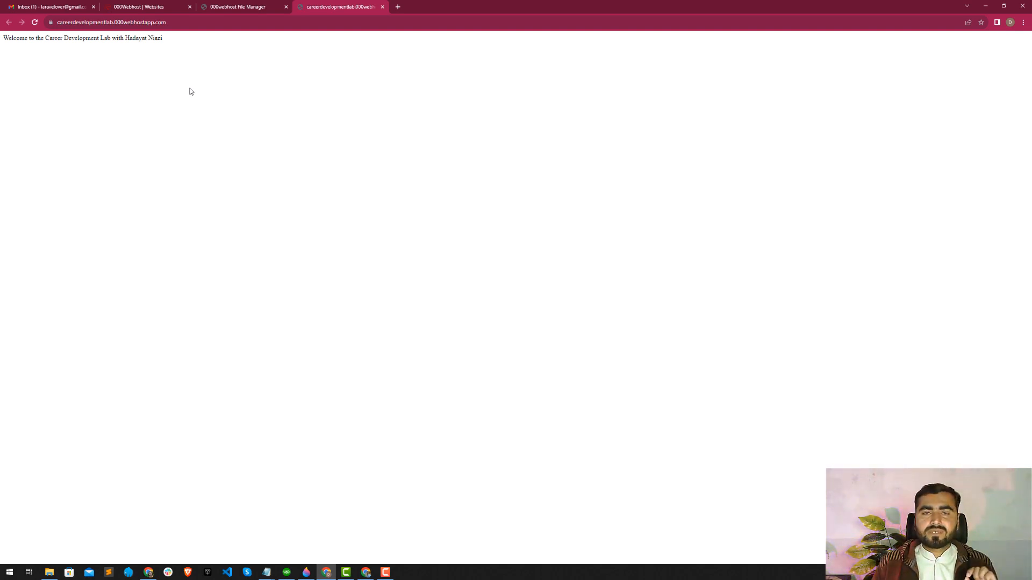
Rename index.html in public_html to index.php and return to the live site page.
{"action": "left_click", "coordinate": [240, 5]}
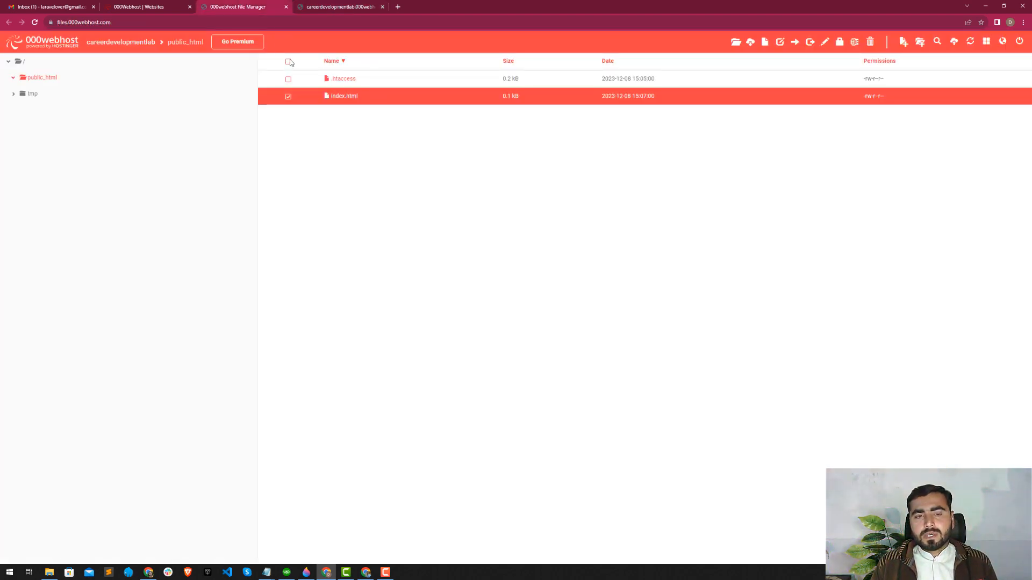
{"action": "right_click", "coordinate": [345, 102]}
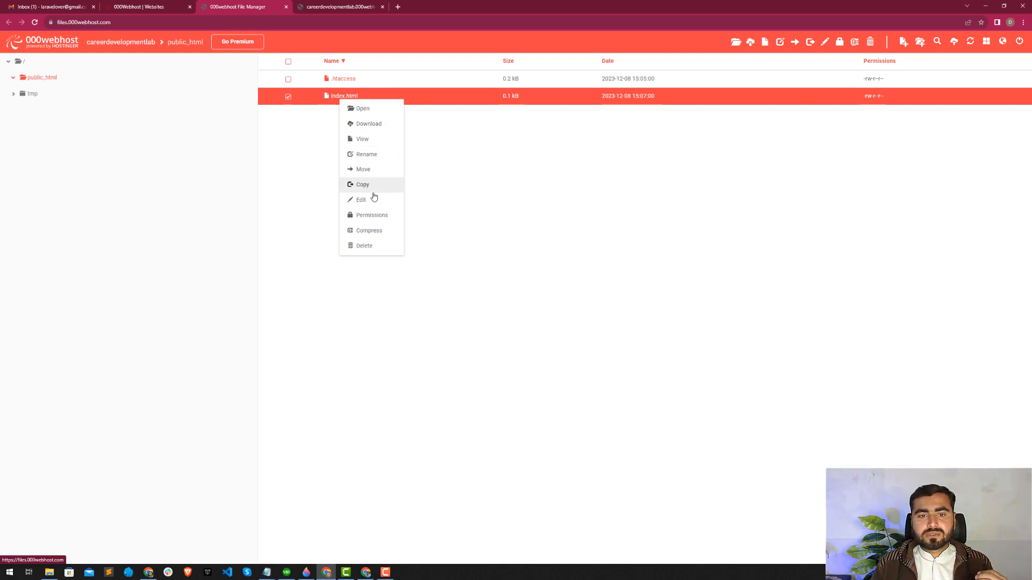
{"action": "left_click", "coordinate": [366, 155]}
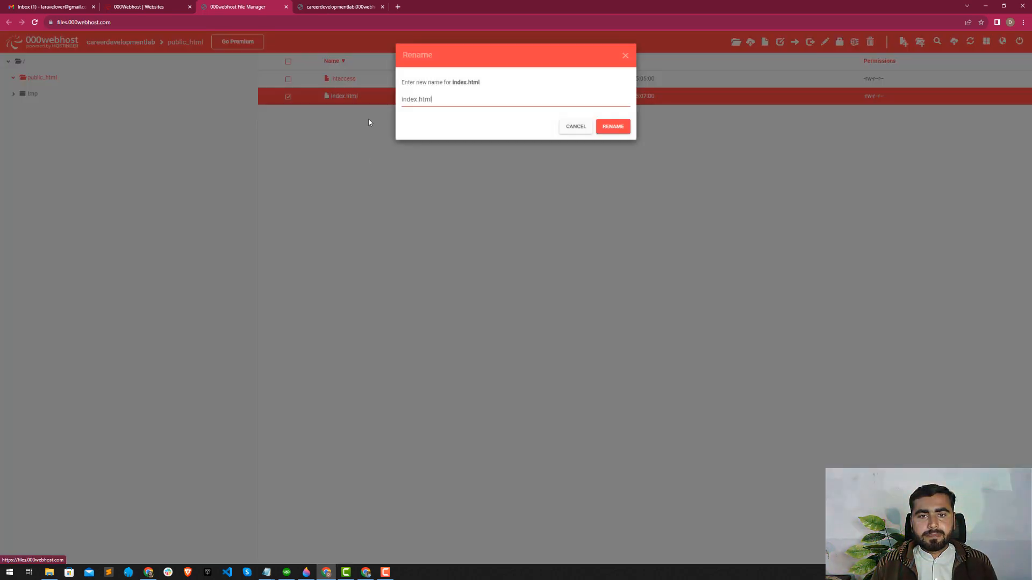
{"action": "double_click", "coordinate": [434, 97]}
{"action": "type", "text": "php"}
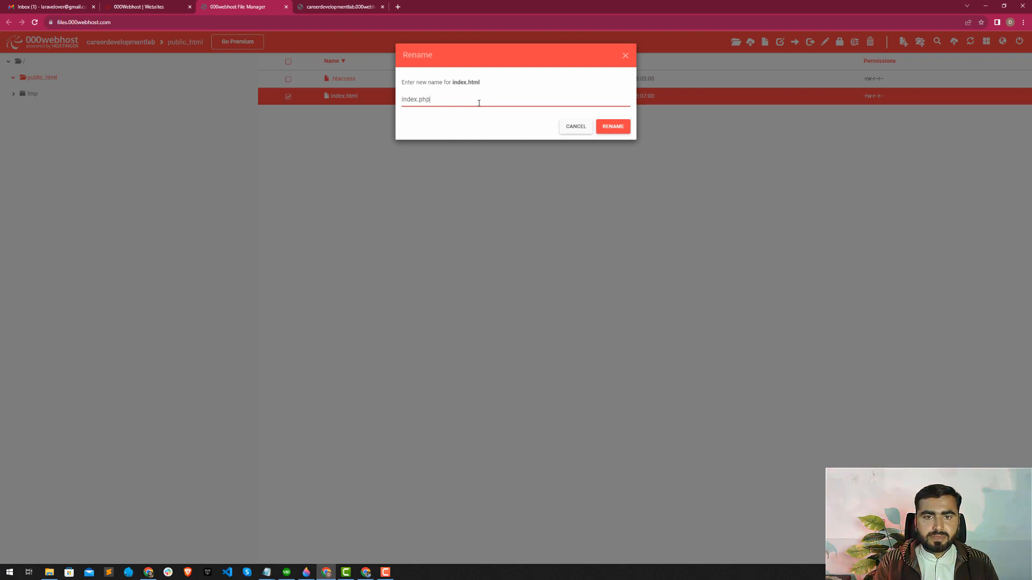
{"action": "left_click", "coordinate": [612, 127]}
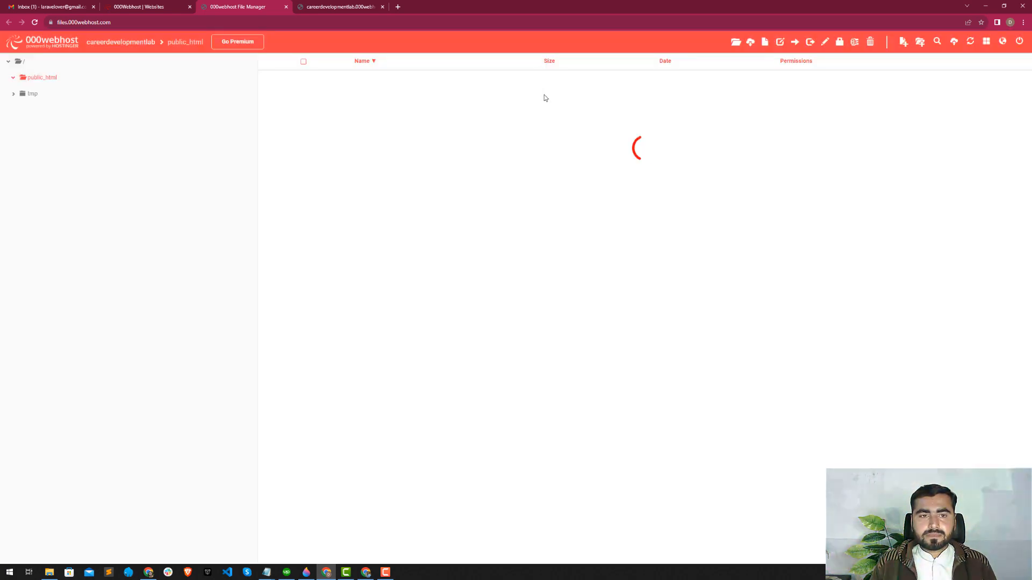
{"action": "left_click", "coordinate": [340, 6]}
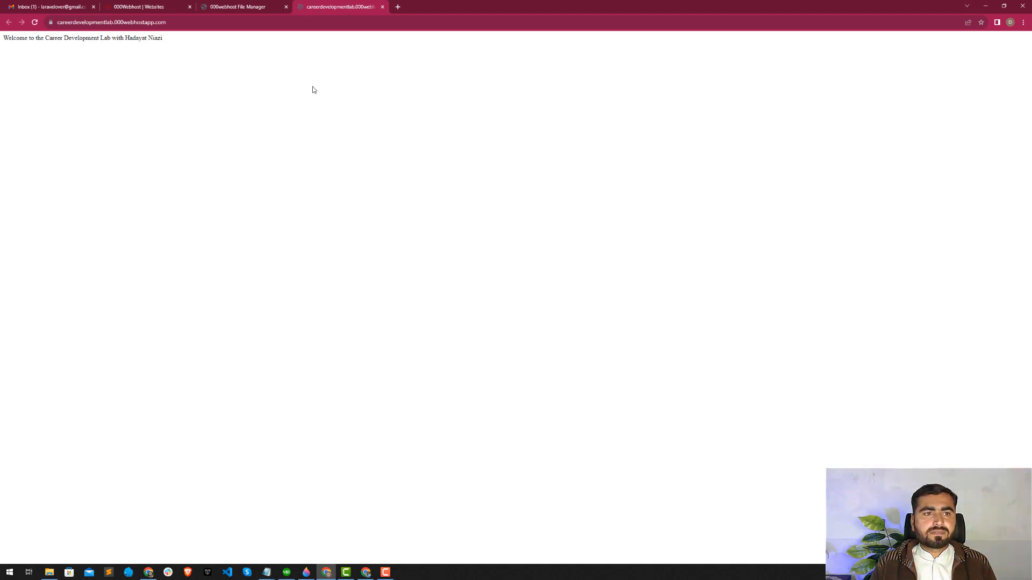
Open index.php in public_html for editing and insert two blank lines above the welcome text.
{"action": "left_click", "coordinate": [256, 7]}
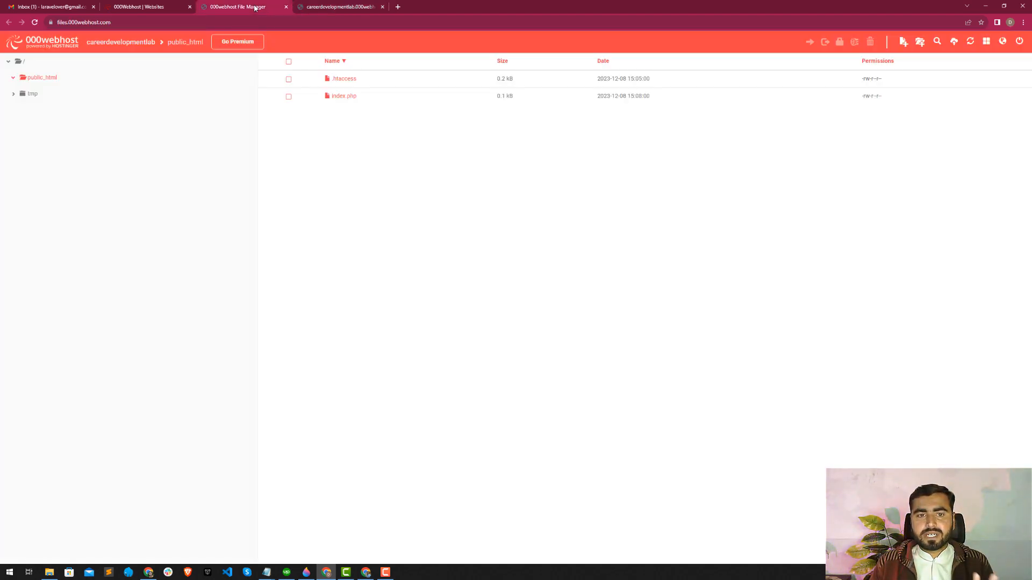
{"action": "right_click", "coordinate": [335, 96]}
{"action": "left_click", "coordinate": [369, 194]}
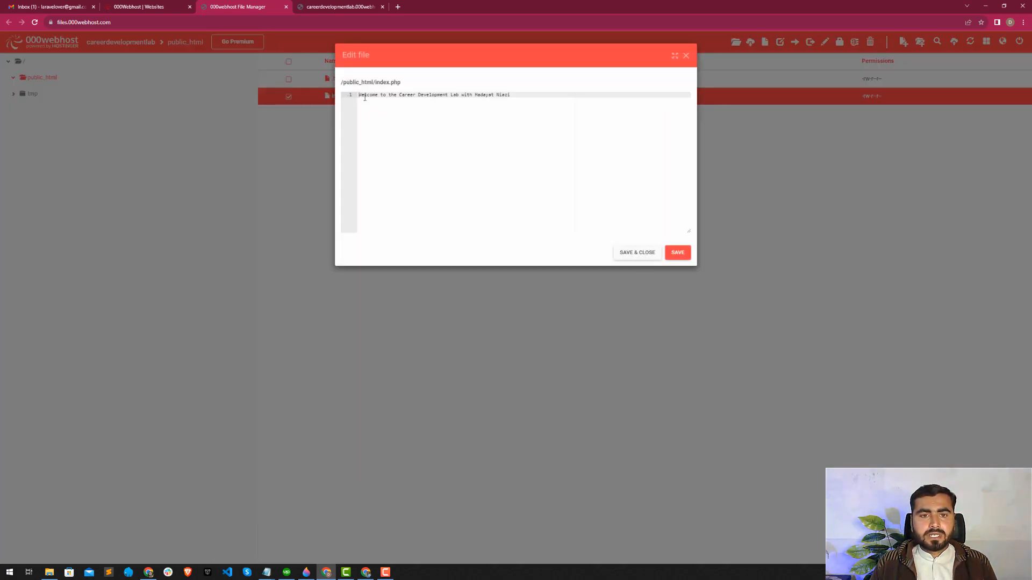
{"action": "key", "text": "Return"}
{"action": "key", "text": "Return"}
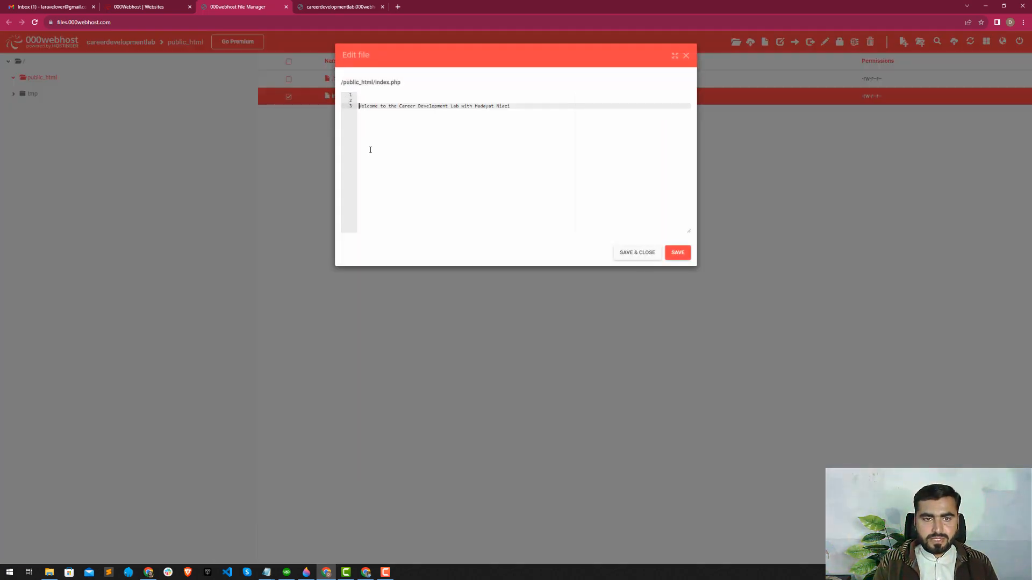
Add an opening <?php tag and a closing ?> tag above the welcome text in index.php.
{"action": "key", "text": "Up"}
{"action": "key", "text": "Up"}
{"action": "type", "text": "<?"}
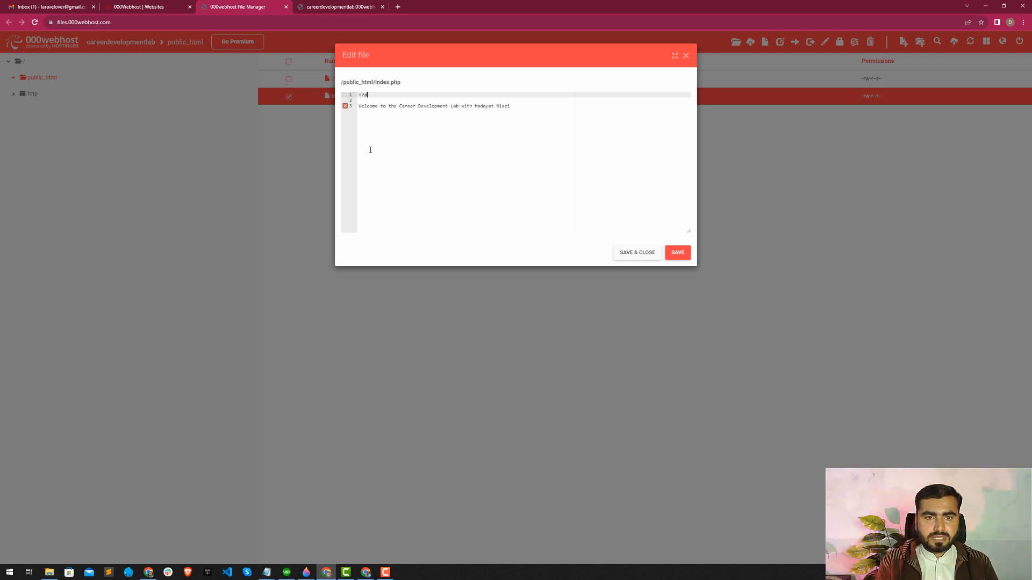
{"action": "type", "text": "php"}
{"action": "key", "text": "Return"}
{"action": "key", "text": "Return"}
{"action": "key", "text": "Return"}
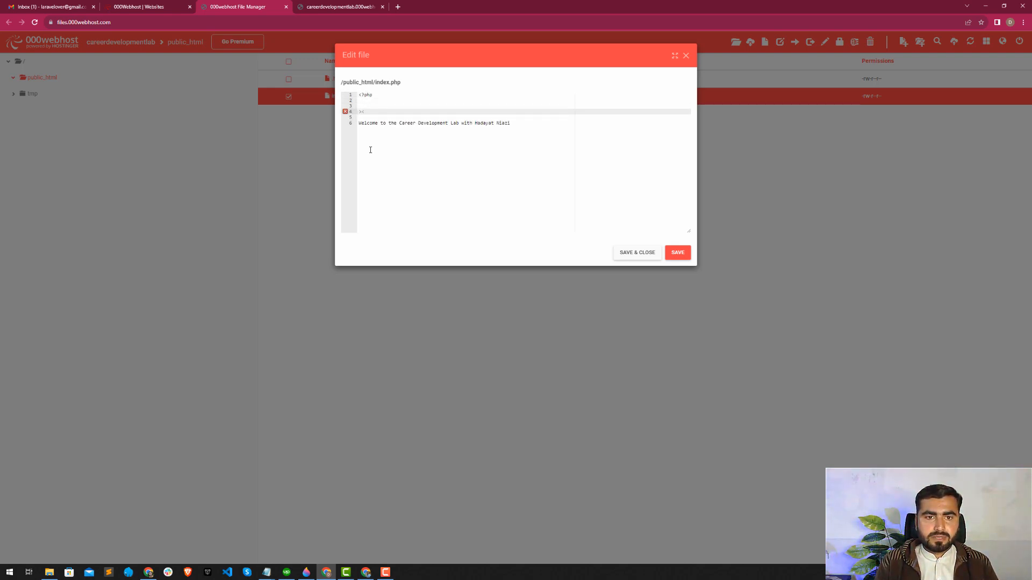
{"action": "key", "text": "BackSpace"}
{"action": "type", "text": "."}
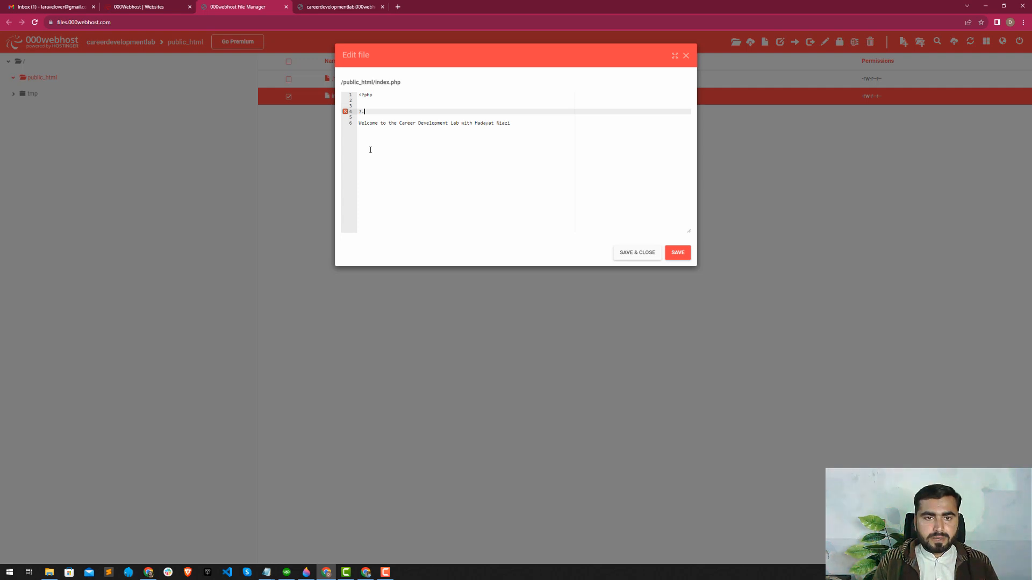
{"action": "key", "text": "Up"}
{"action": "key", "text": "Up"}
{"action": "key", "text": "Down"}
{"action": "key", "text": "Down"}
{"action": "type", "text": ">"}
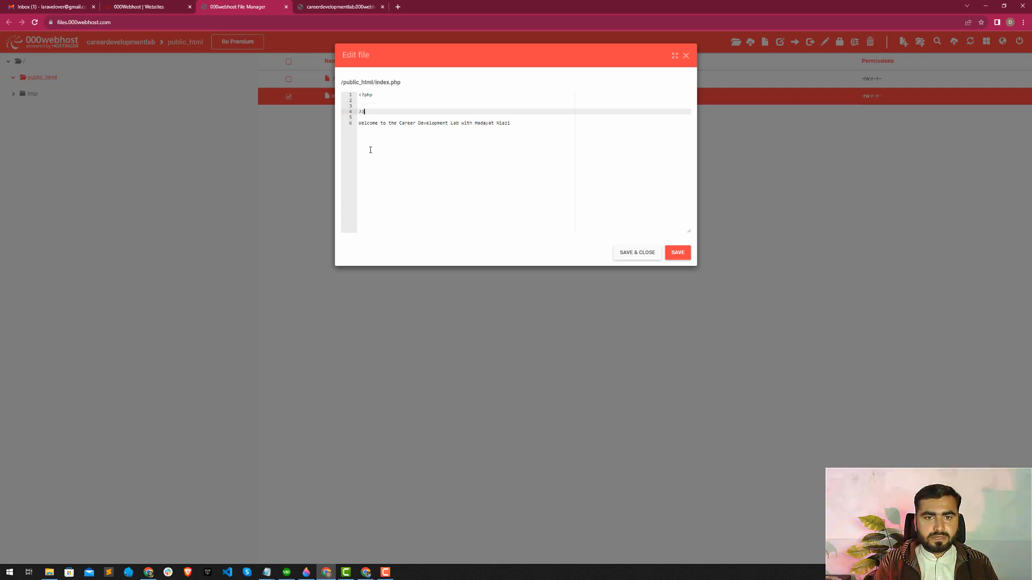
Write echo "I am php </br>"; inside the PHP block of index.php and save the file.
{"action": "key", "text": "Up"}
{"action": "key", "text": "Up"}
{"action": "key", "text": "Return"}
{"action": "type", "text": "ec"}
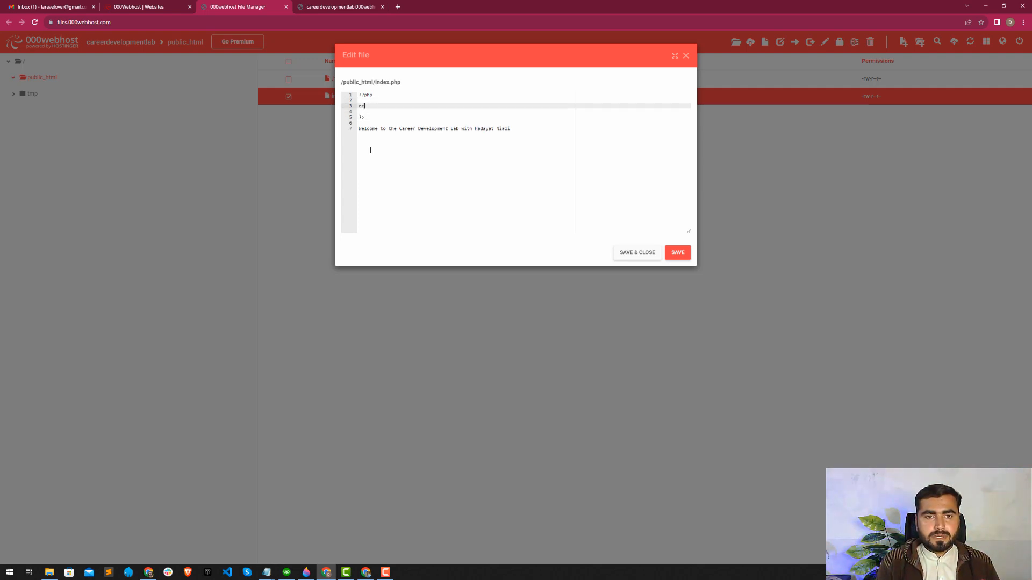
{"action": "type", "text": "ho \"\""}
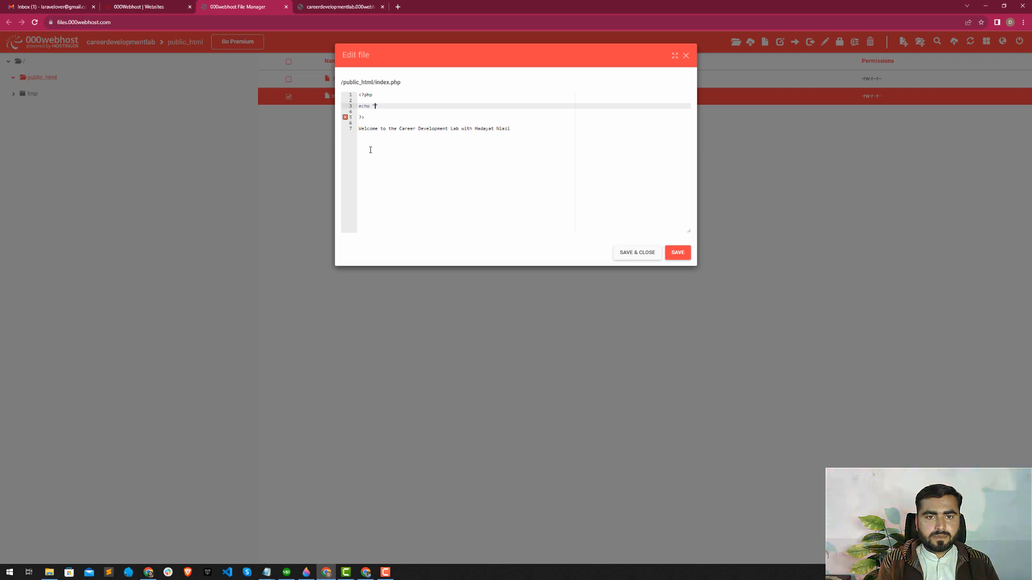
{"action": "key", "text": "Left"}
{"action": "type", "text": "I am"}
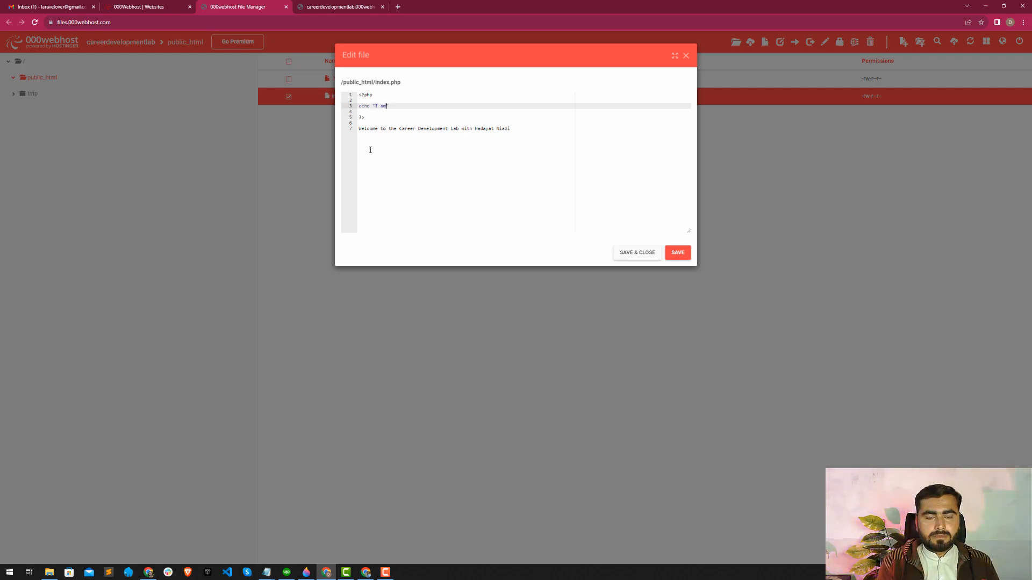
{"action": "type", "text": " php </br>\";"}
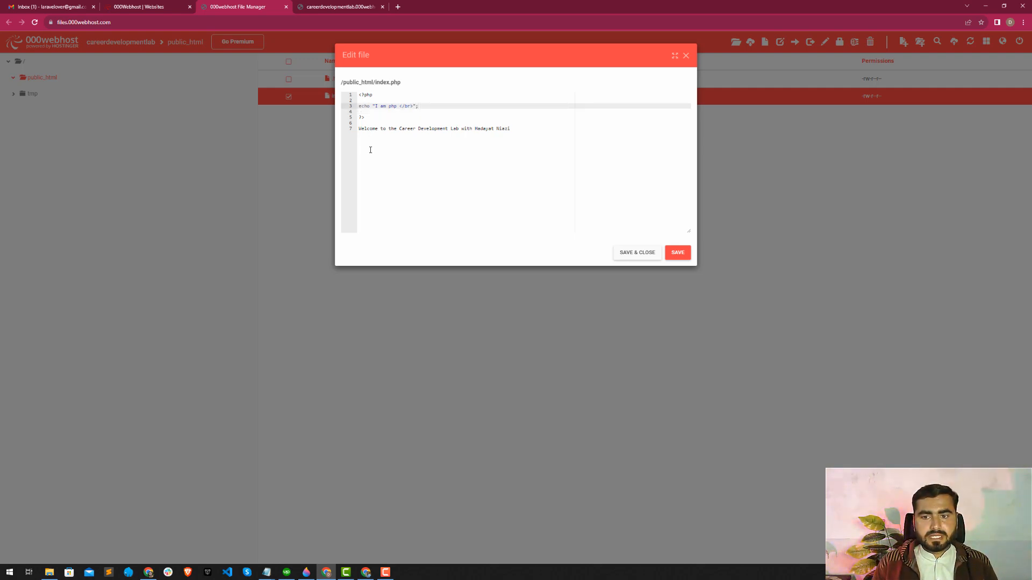
{"action": "left_click", "coordinate": [678, 253]}
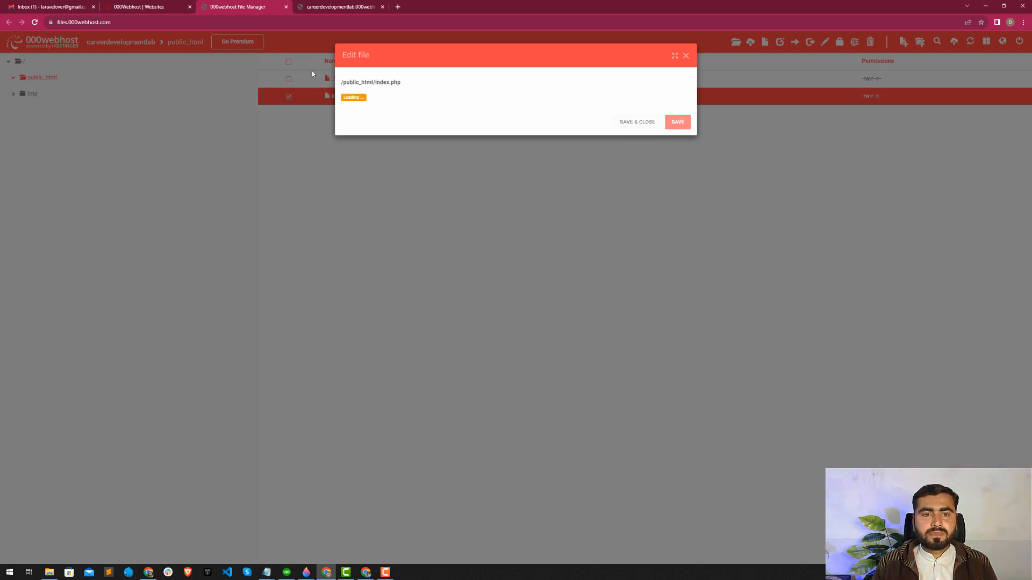
Reload the live careerdevelopmentlab site and check the output of index.php.
{"action": "left_click", "coordinate": [346, 5]}
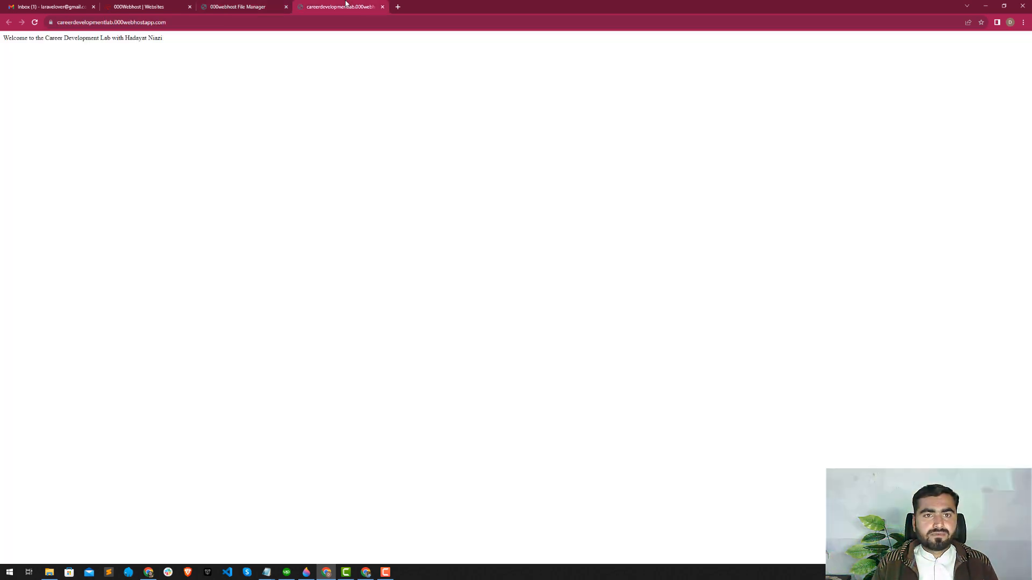
{"action": "key", "text": "F5"}
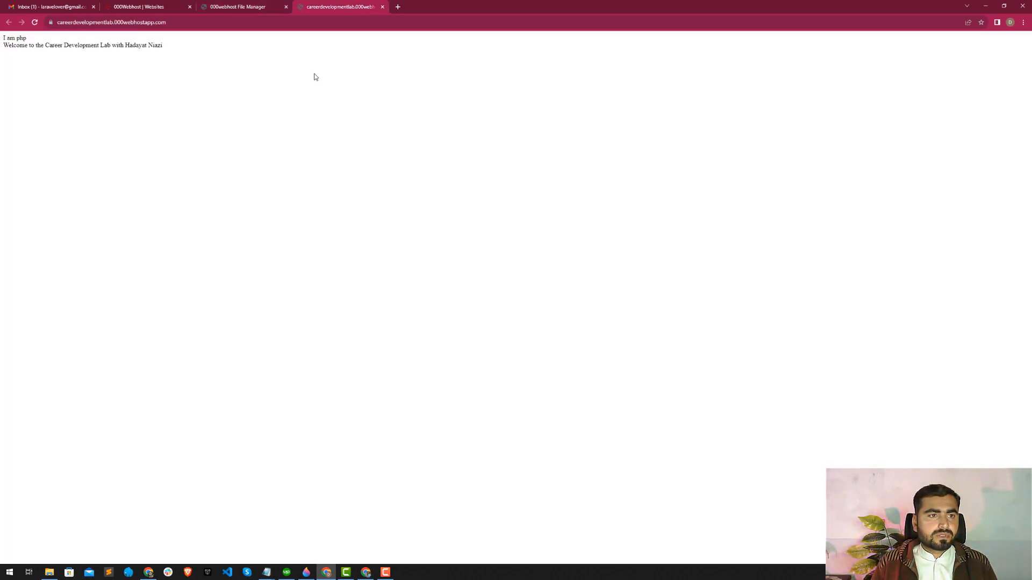
{"action": "left_click_drag", "start_coordinate": [6, 38], "coordinate": [69, 53]}
{"action": "left_click", "coordinate": [70, 52]}
Close the index.php editor in the file manager and delete index.php from public_html.
{"action": "left_click", "coordinate": [281, 4]}
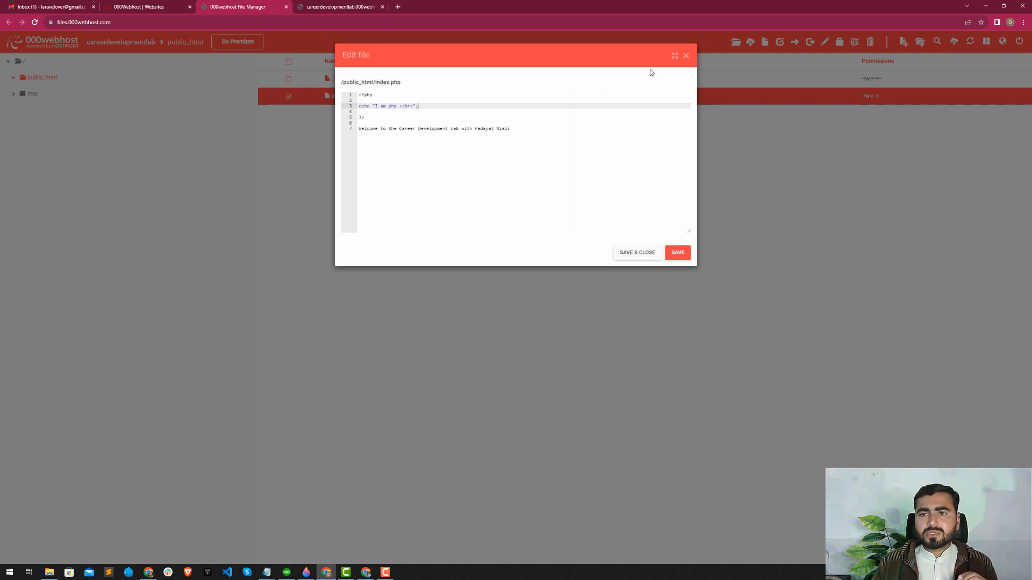
{"action": "left_click", "coordinate": [686, 56]}
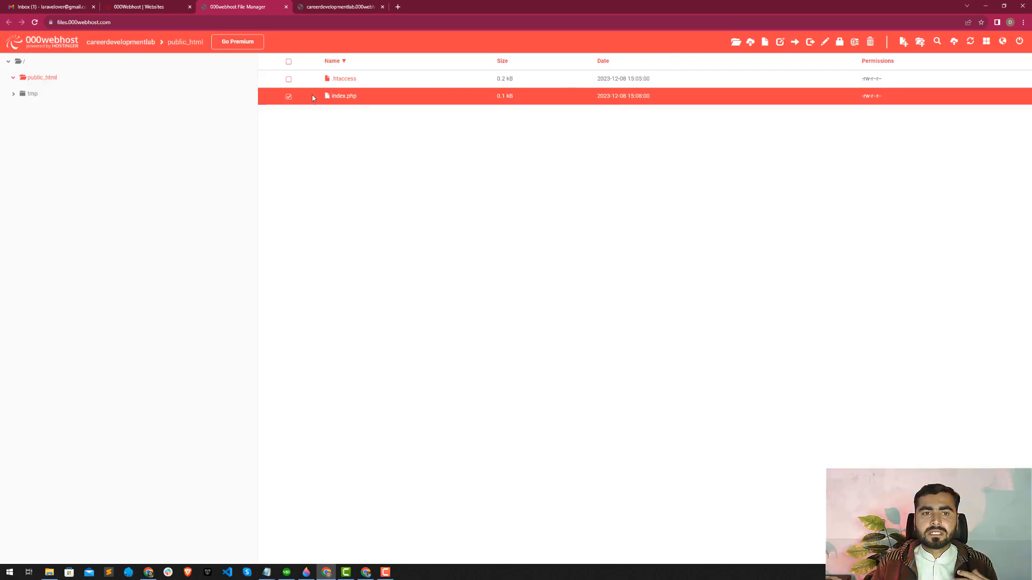
{"action": "left_click", "coordinate": [289, 97]}
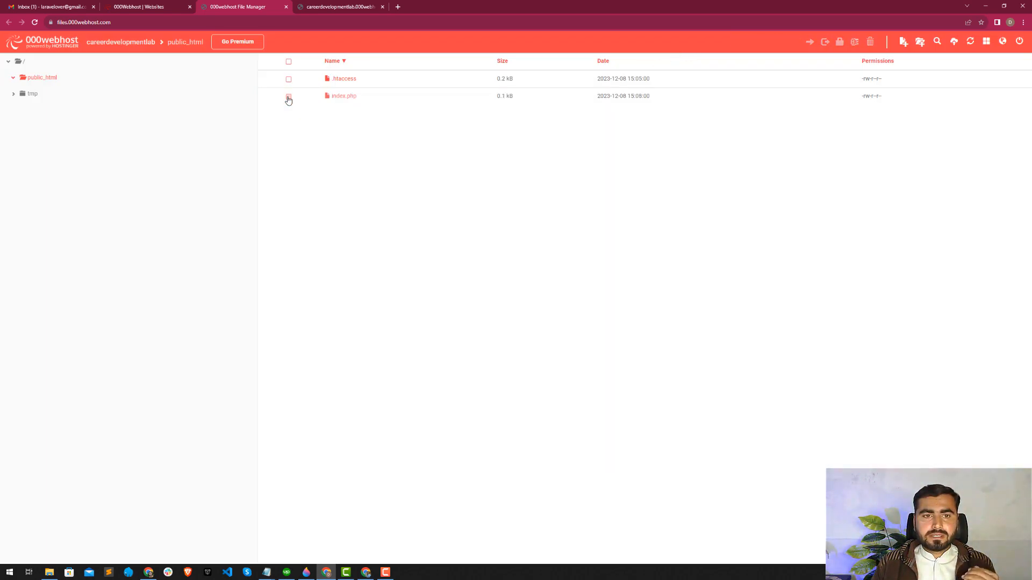
{"action": "left_click", "coordinate": [289, 98]}
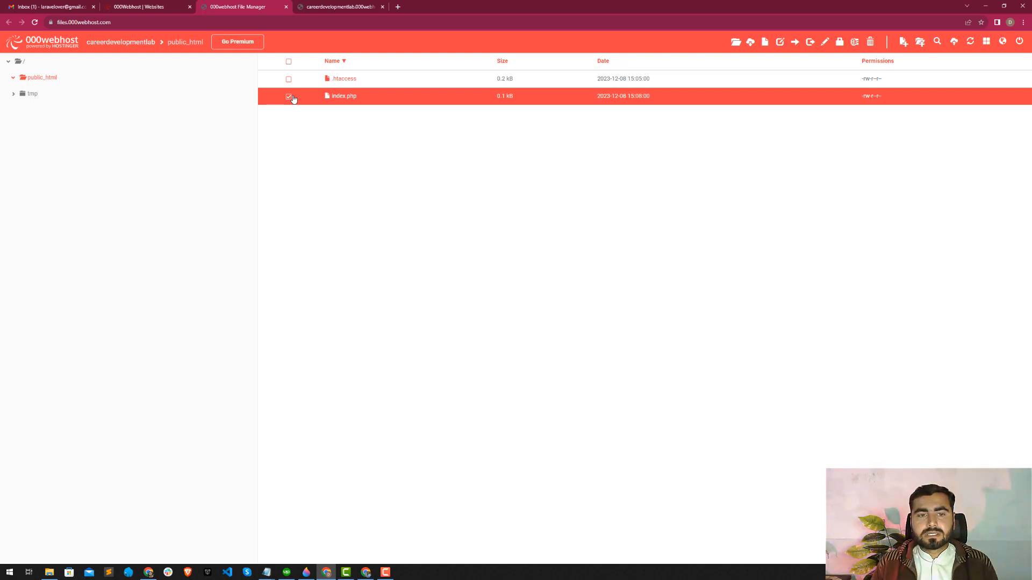
{"action": "left_click", "coordinate": [869, 42]}
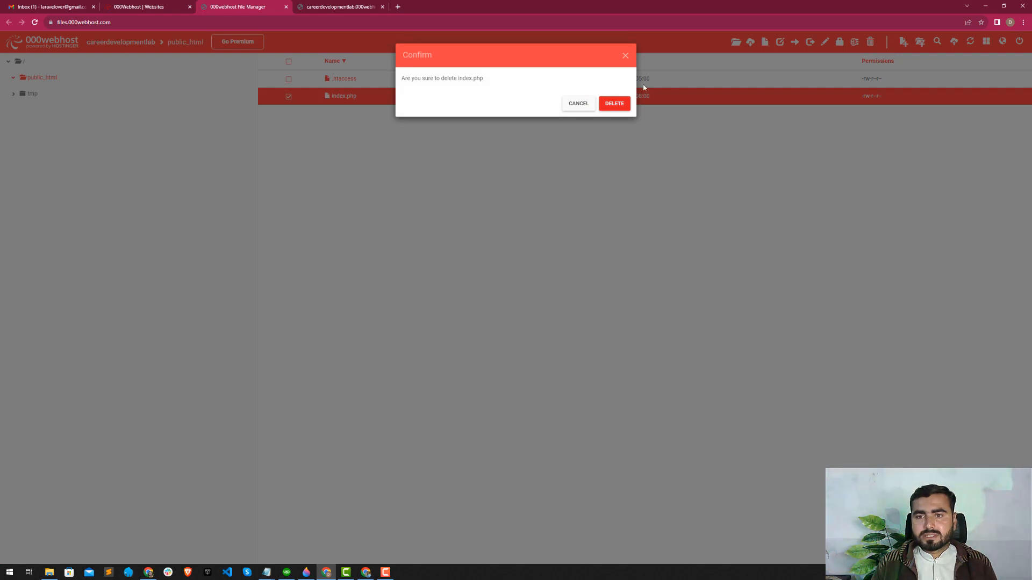
{"action": "left_click", "coordinate": [614, 104]}
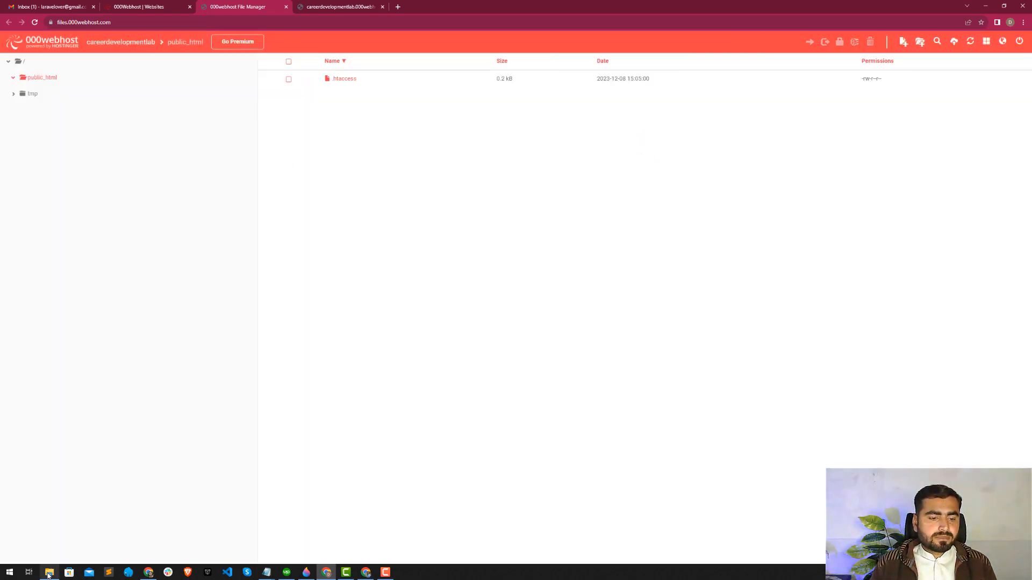
Upload cdl.courses_app.zip from the cdl.courses_app folder in laragon's www directory to public_html, removing the duplicate entry from the upload list.
{"action": "left_click", "coordinate": [49, 573]}
{"action": "left_click_drag", "start_coordinate": [100, 197], "coordinate": [402, 193]}
{"action": "key", "text": "alt+Tab"}
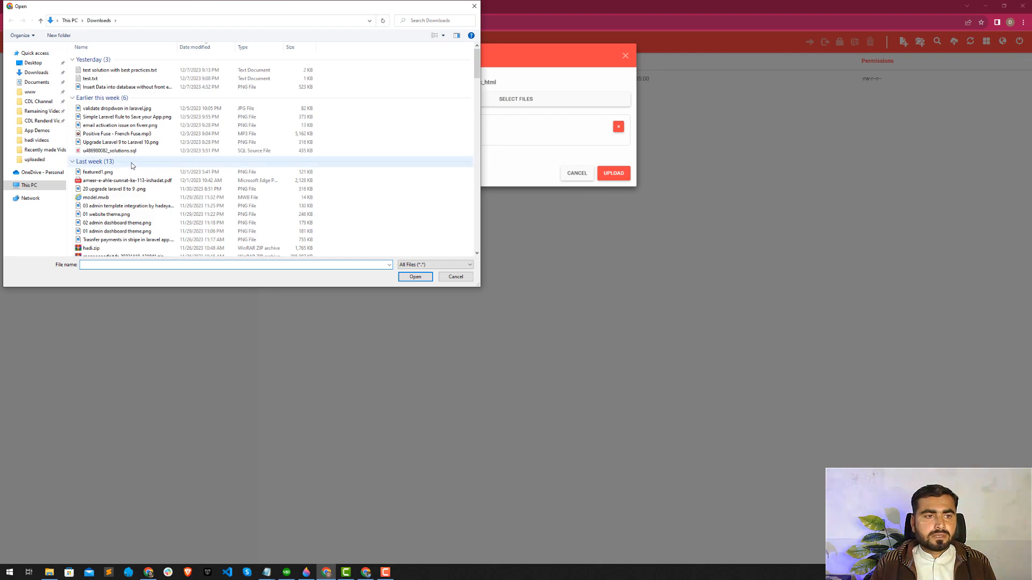
{"action": "left_click", "coordinate": [30, 92]}
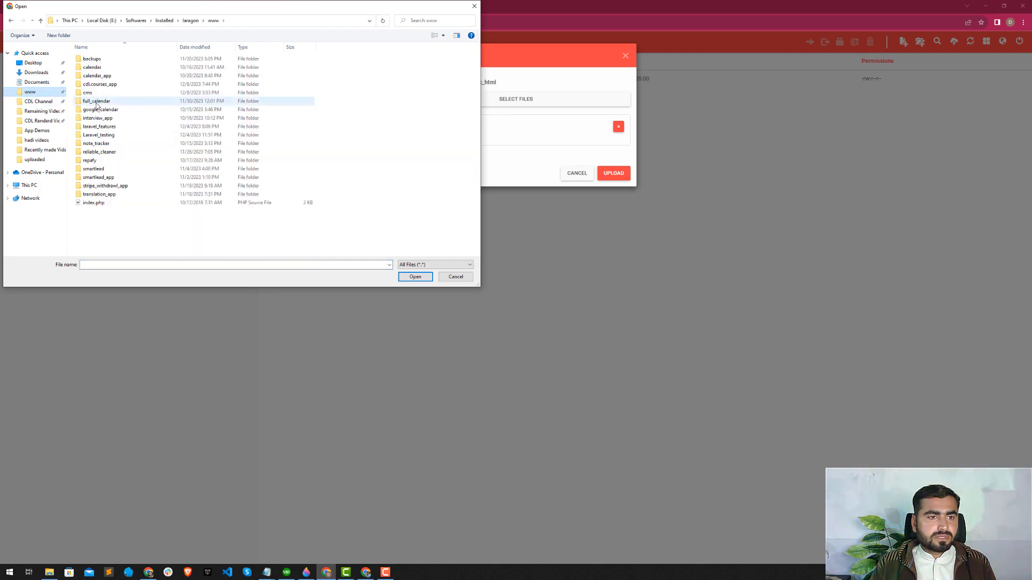
{"action": "double_click", "coordinate": [97, 88]}
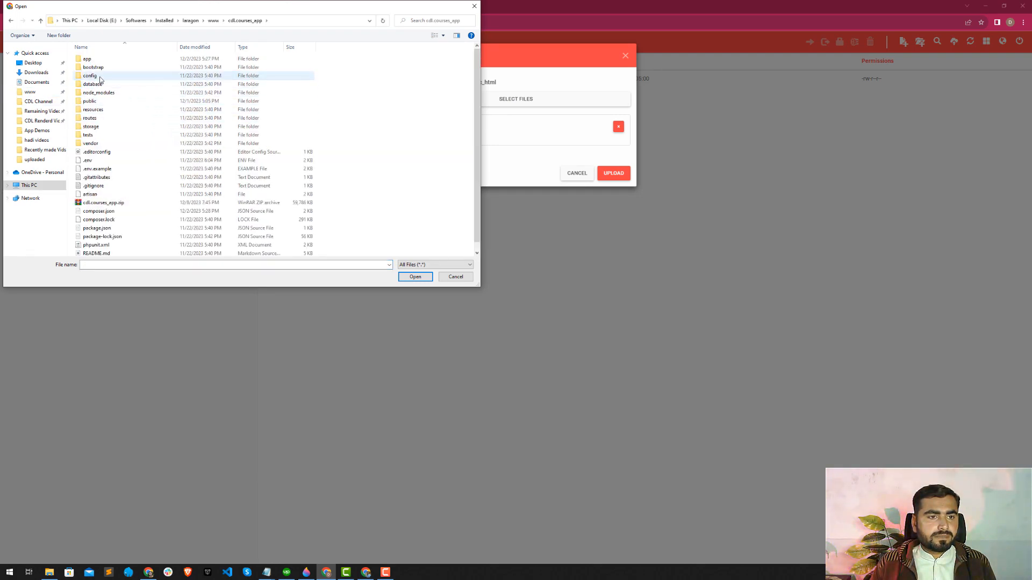
{"action": "double_click", "coordinate": [103, 202]}
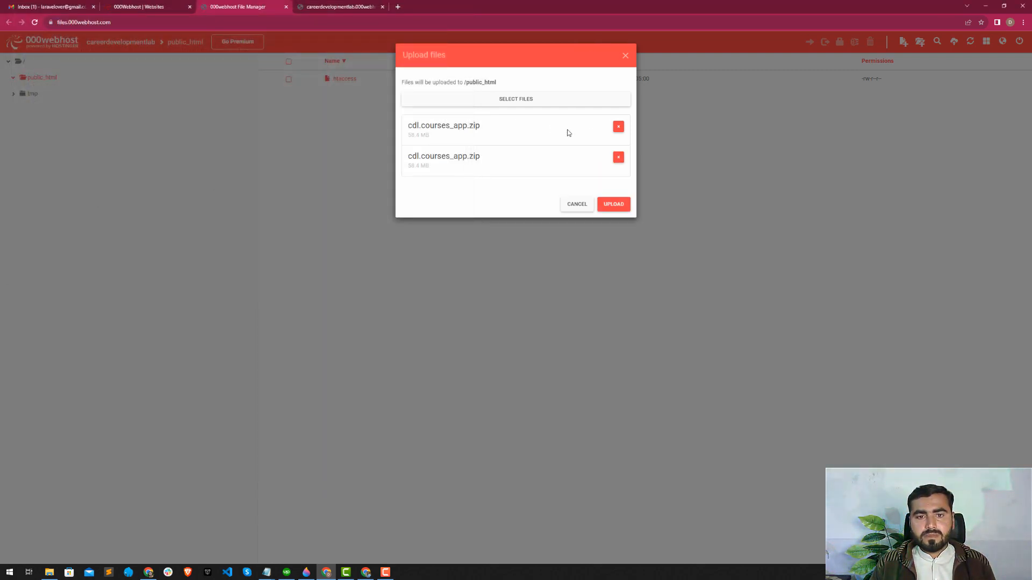
{"action": "left_click", "coordinate": [619, 157]}
{"action": "left_click", "coordinate": [612, 173]}
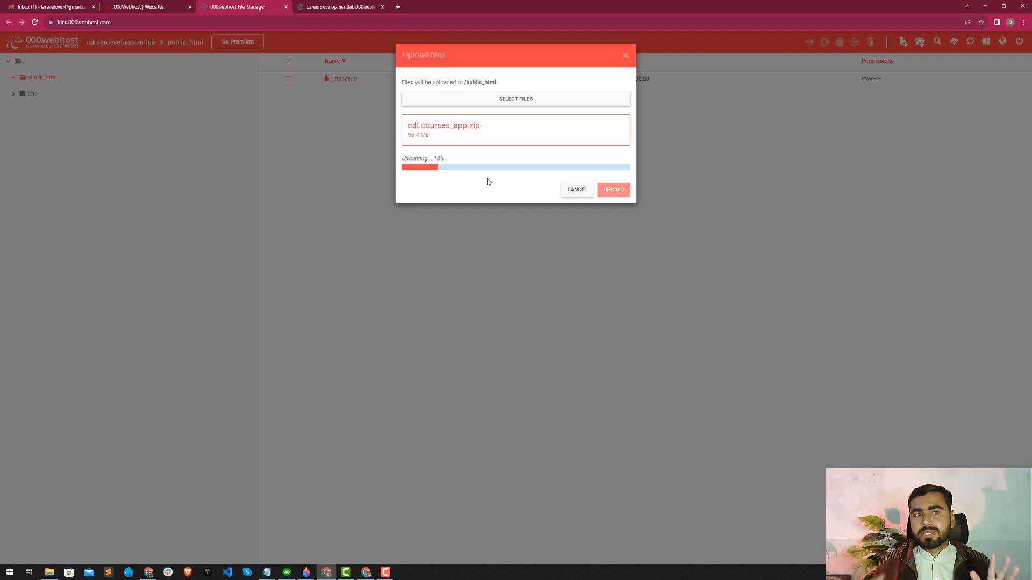
Open the careerdevelopmentlab dashboard and examine its website, files, domains, emails, databases, advanced and other tools.
{"action": "left_click", "coordinate": [149, 6]}
{"action": "left_click", "coordinate": [654, 238]}
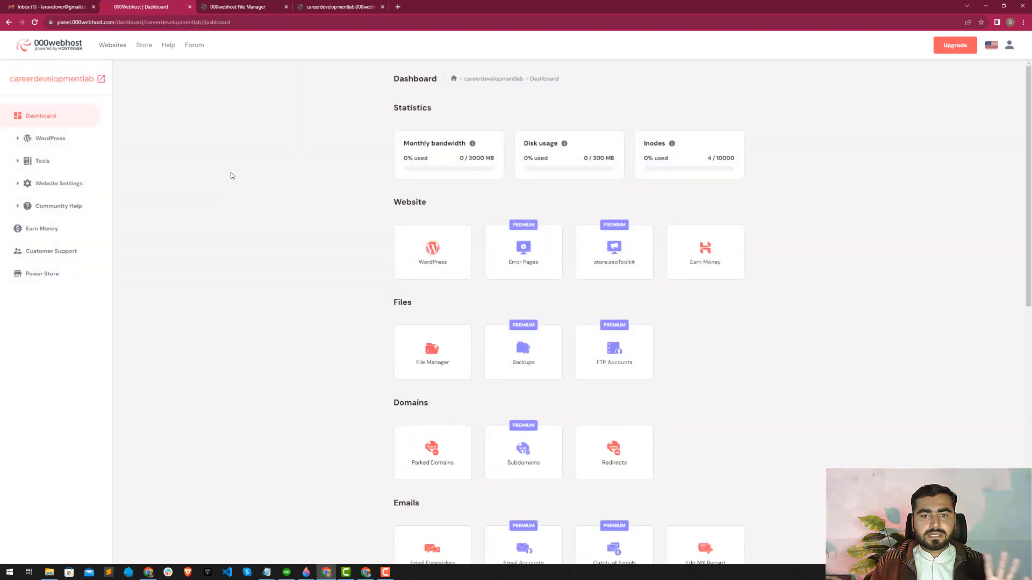
{"action": "scroll", "coordinate": [249, 180], "scroll_direction": "down", "scroll_amount": 2}
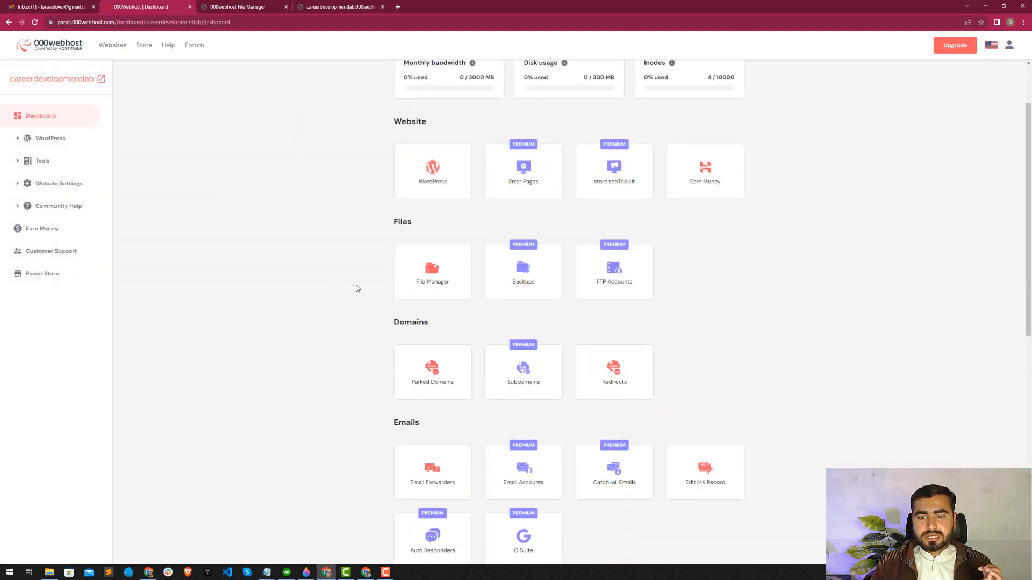
{"action": "scroll", "coordinate": [348, 223], "scroll_direction": "down", "scroll_amount": 1}
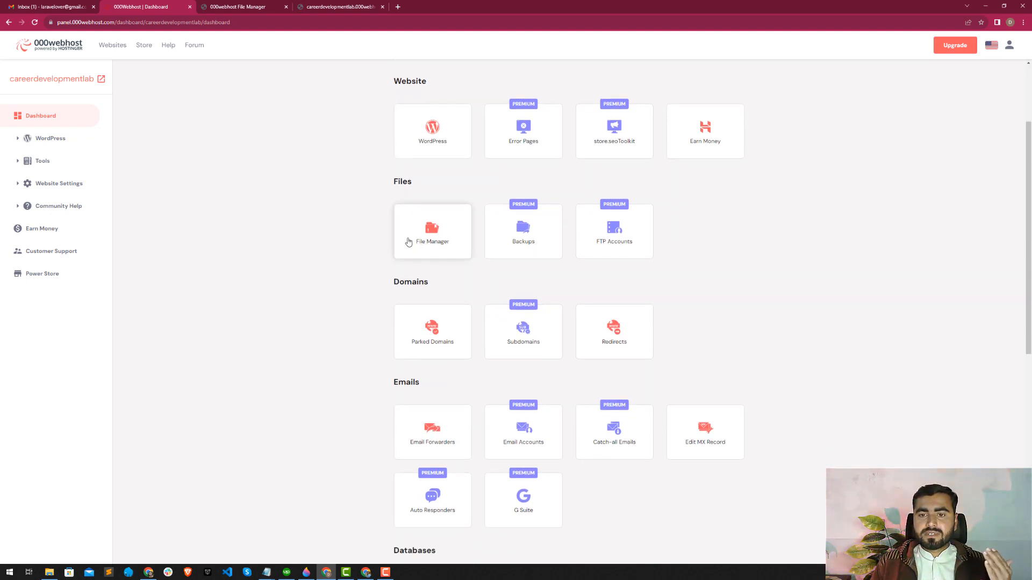
{"action": "scroll", "coordinate": [377, 234], "scroll_direction": "down", "scroll_amount": 1}
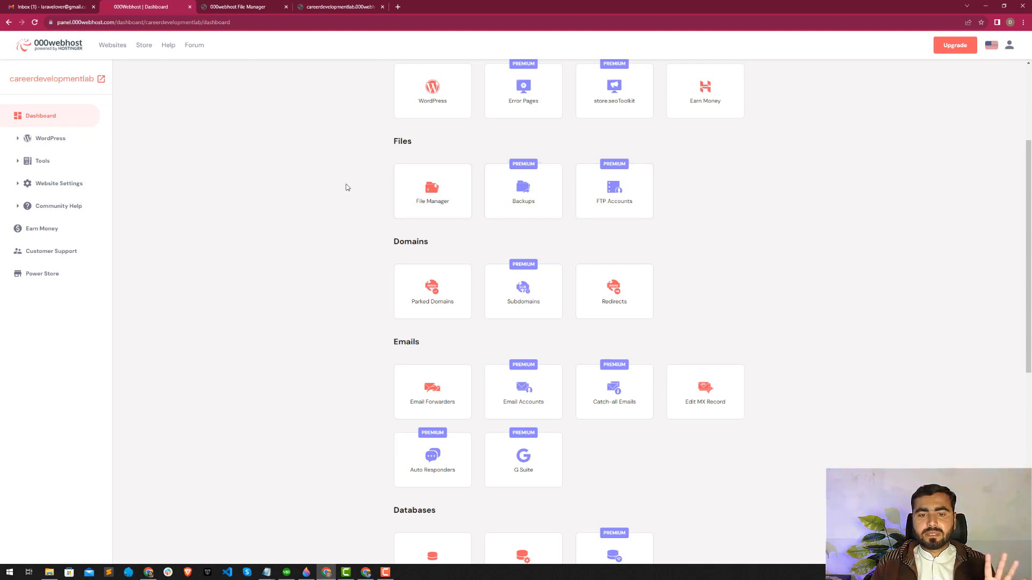
{"action": "scroll", "coordinate": [345, 187], "scroll_direction": "down", "scroll_amount": 2}
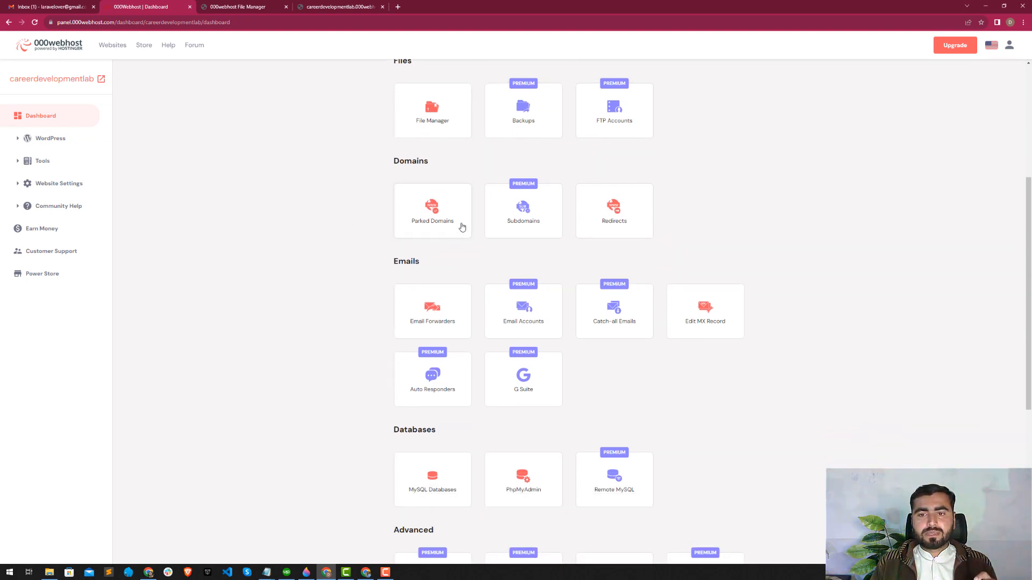
{"action": "scroll", "coordinate": [357, 223], "scroll_direction": "down", "scroll_amount": 1}
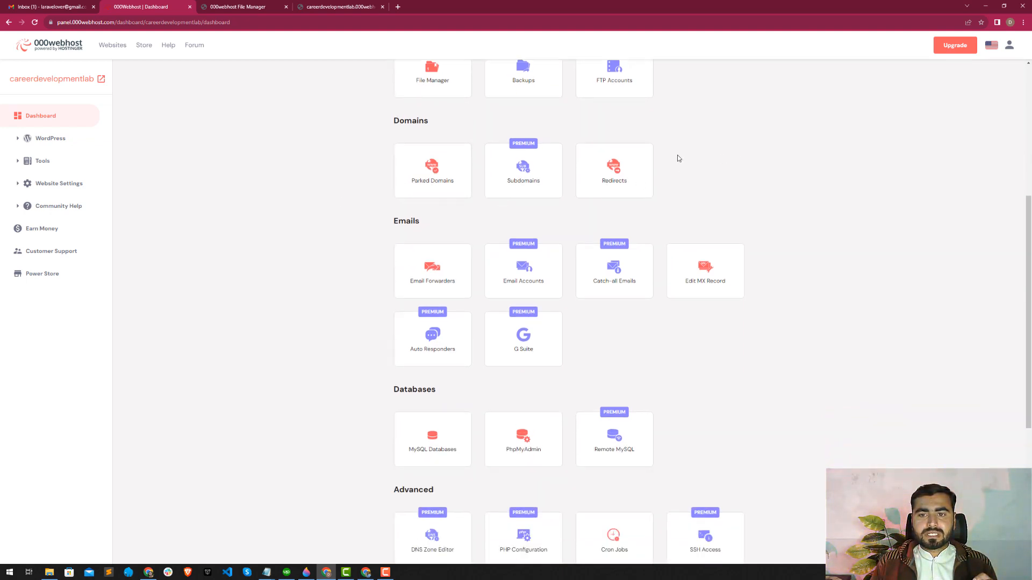
{"action": "scroll", "coordinate": [618, 179], "scroll_direction": "down", "scroll_amount": 2}
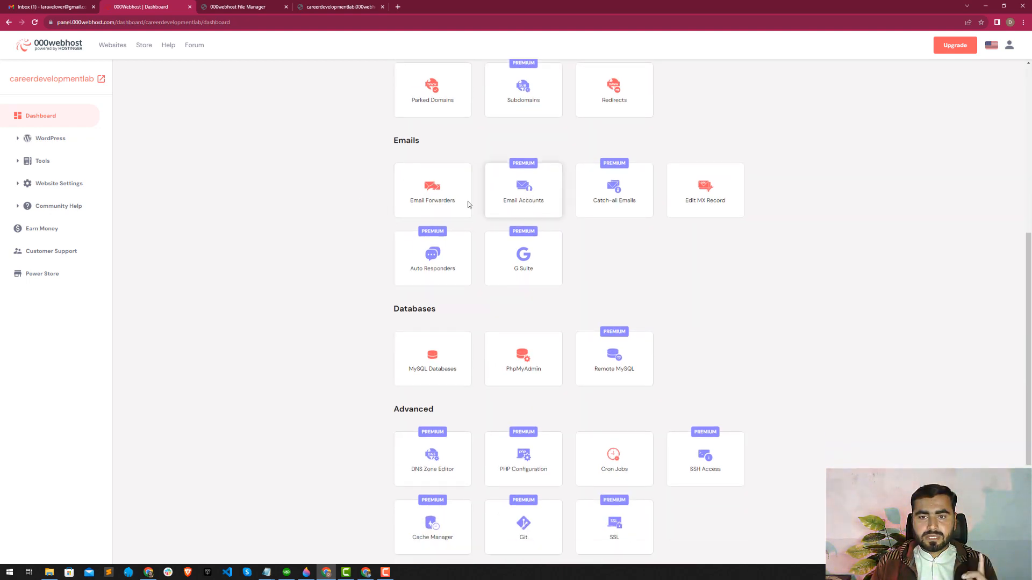
{"action": "scroll", "coordinate": [301, 206], "scroll_direction": "down", "scroll_amount": 4}
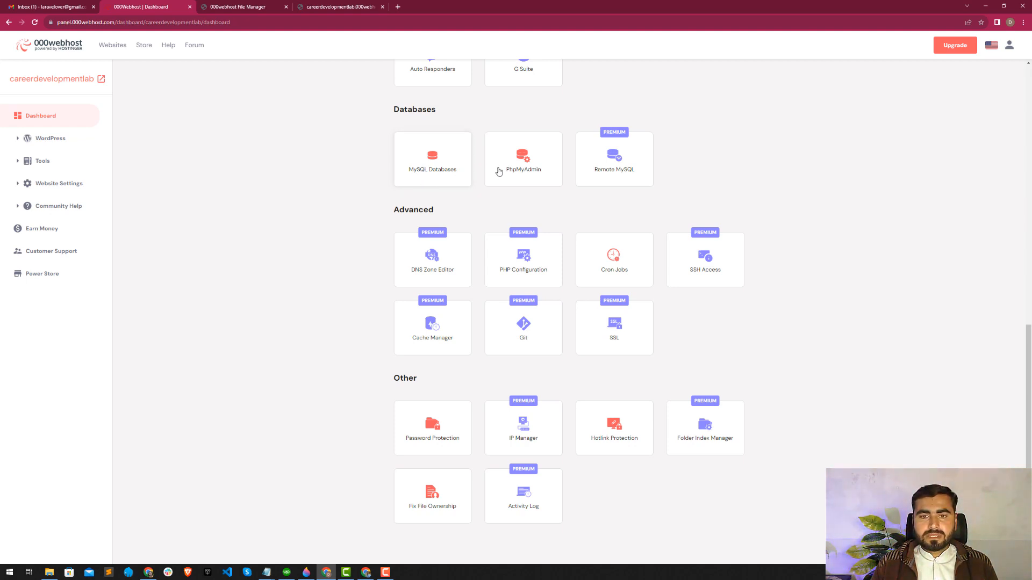
Create a new MySQL database named cdl with the username root and enter the database password.
{"action": "left_click", "coordinate": [423, 172]}
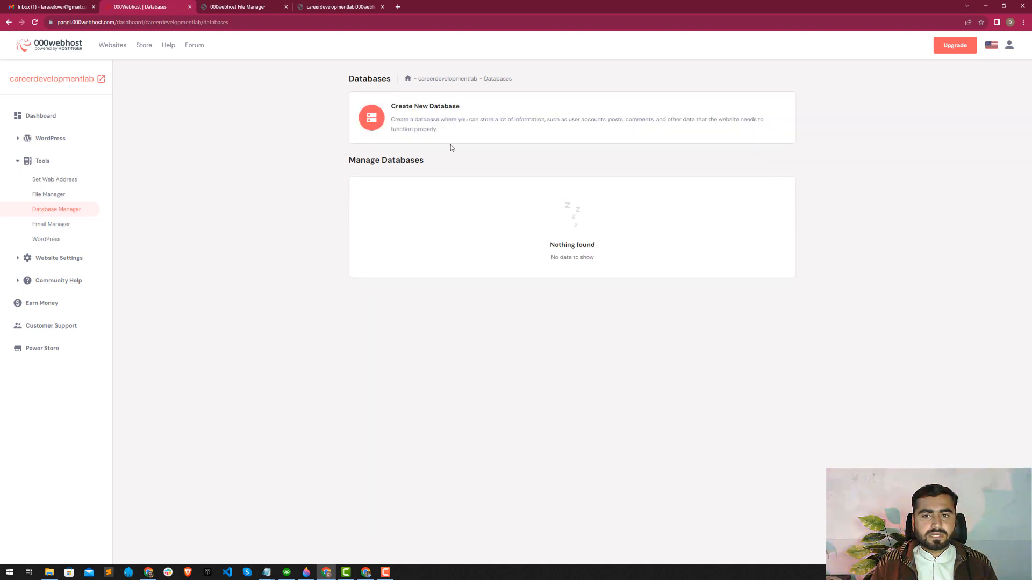
{"action": "left_click", "coordinate": [430, 111]}
{"action": "left_click", "coordinate": [472, 263]}
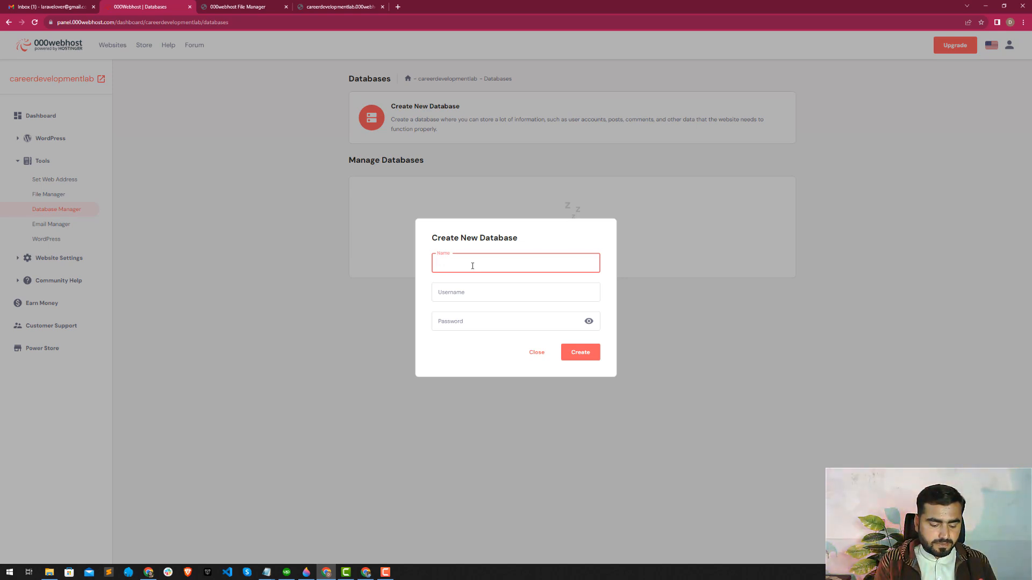
{"action": "type", "text": "cd"}
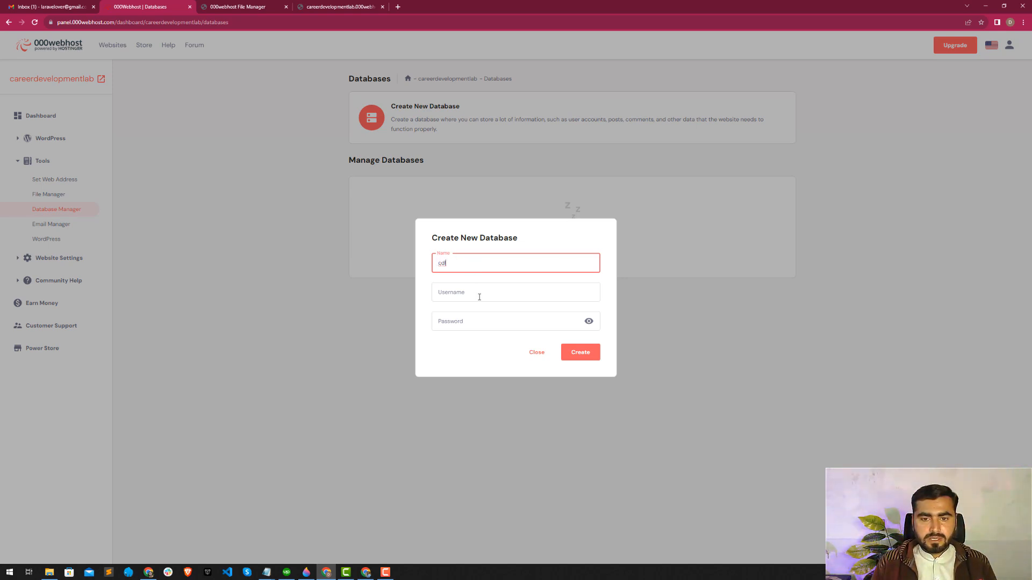
{"action": "type", "text": "l"}
{"action": "left_click", "coordinate": [482, 296]}
{"action": "type", "text": "root"}
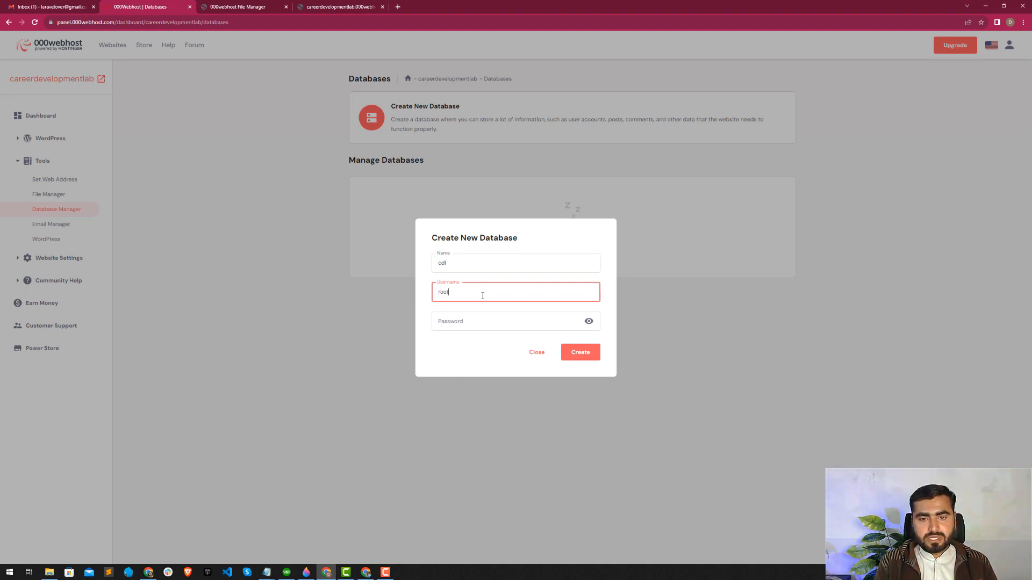
{"action": "key", "text": "Tab"}
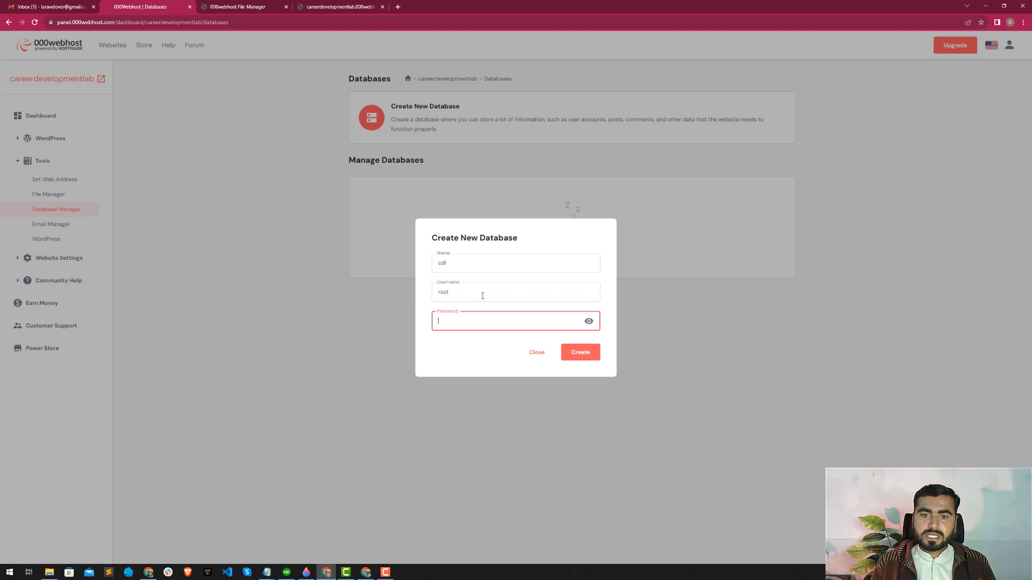
{"action": "type", "text": "•••••••••"}
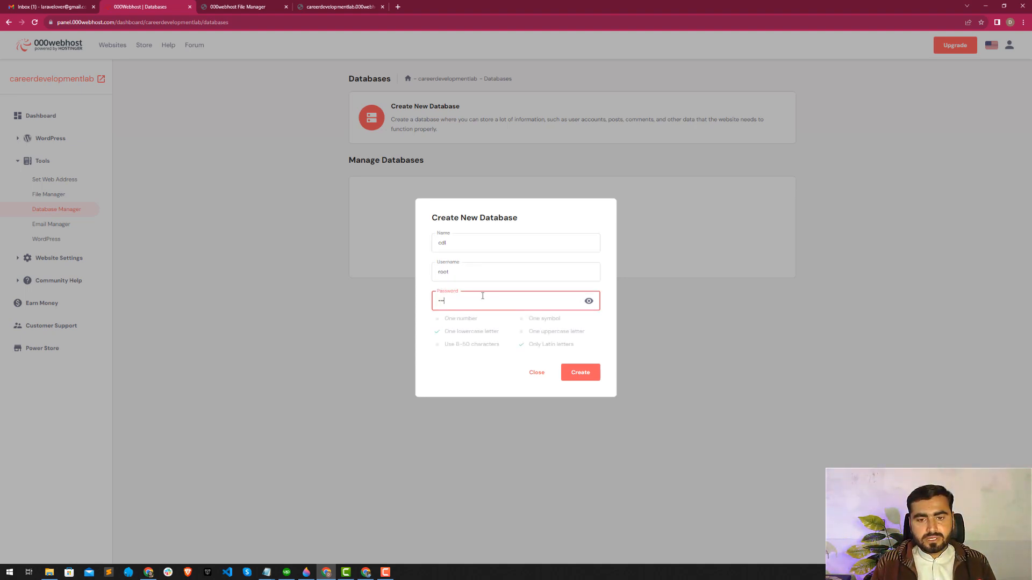
{"action": "type", "text": "•••••"}
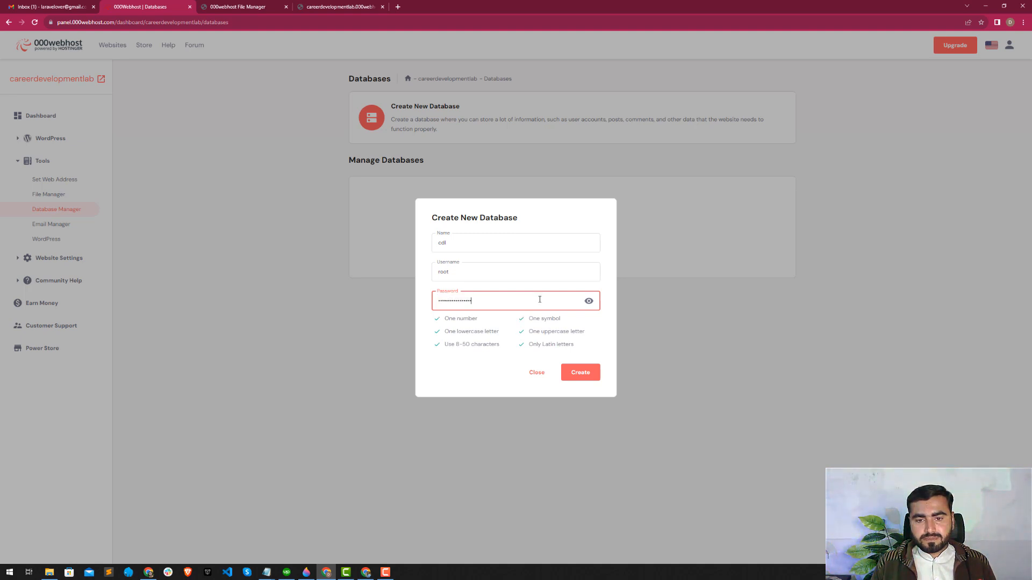
{"action": "left_click", "coordinate": [582, 371]}
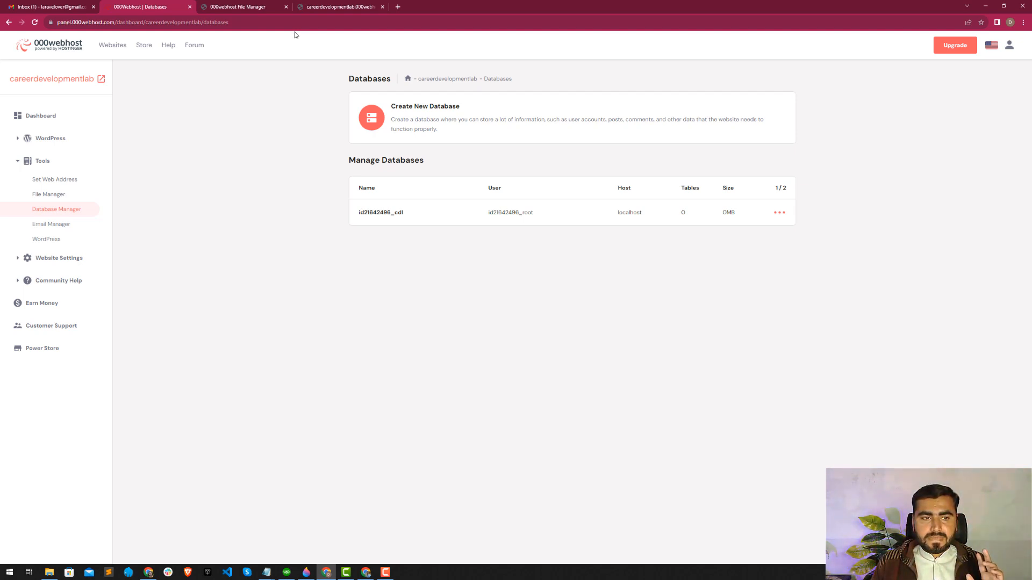
{"action": "left_click", "coordinate": [263, 7]}
{"action": "left_click", "coordinate": [174, 6]}
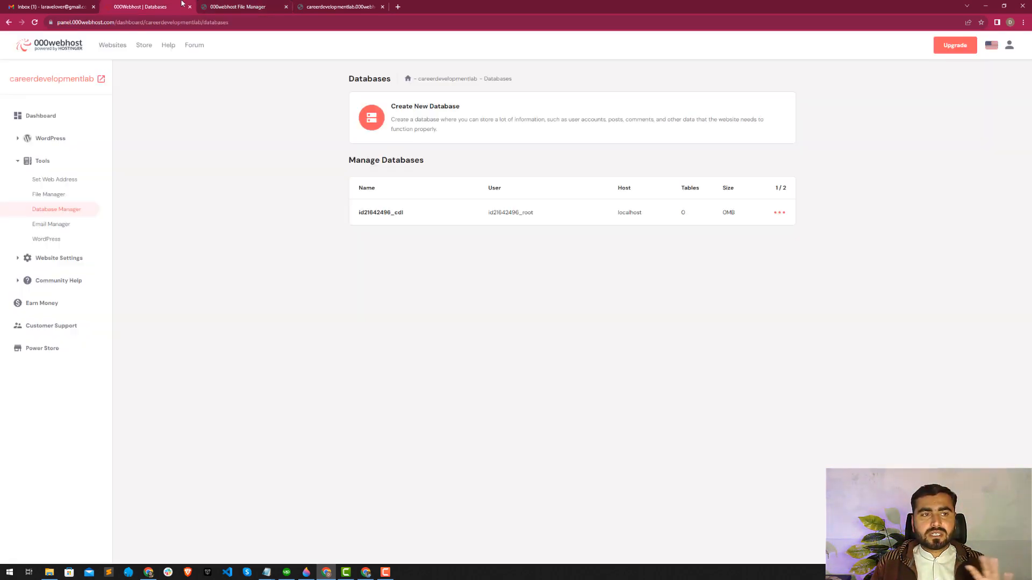
{"action": "left_click", "coordinate": [256, 4]}
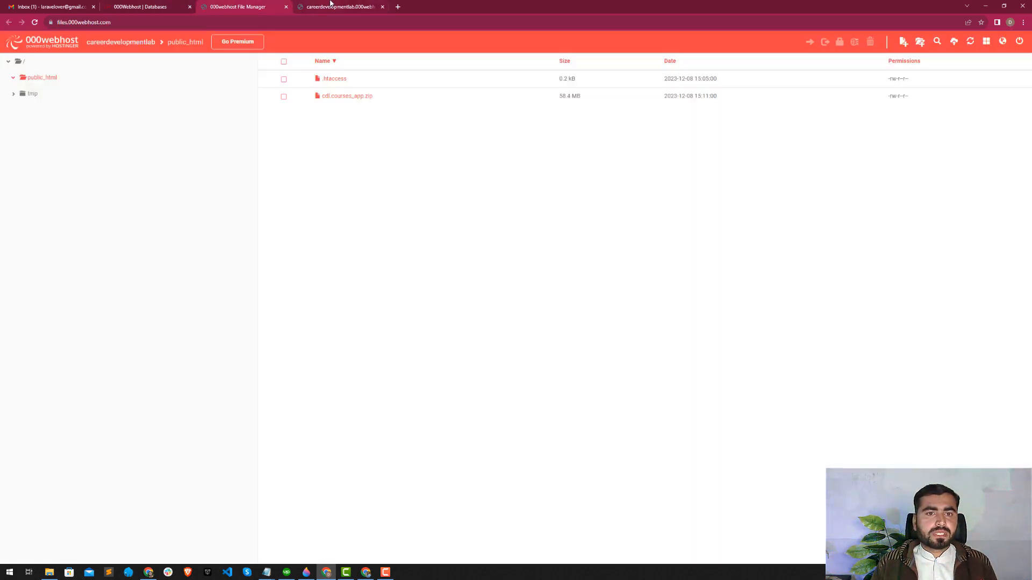
{"action": "left_click", "coordinate": [330, 3]}
Try to extract cdl.courses_app.zip into the current public_html folder in the file manager, using "." as the extraction folder name.
{"action": "left_click", "coordinate": [257, 6]}
{"action": "key", "text": "alt+Tab"}
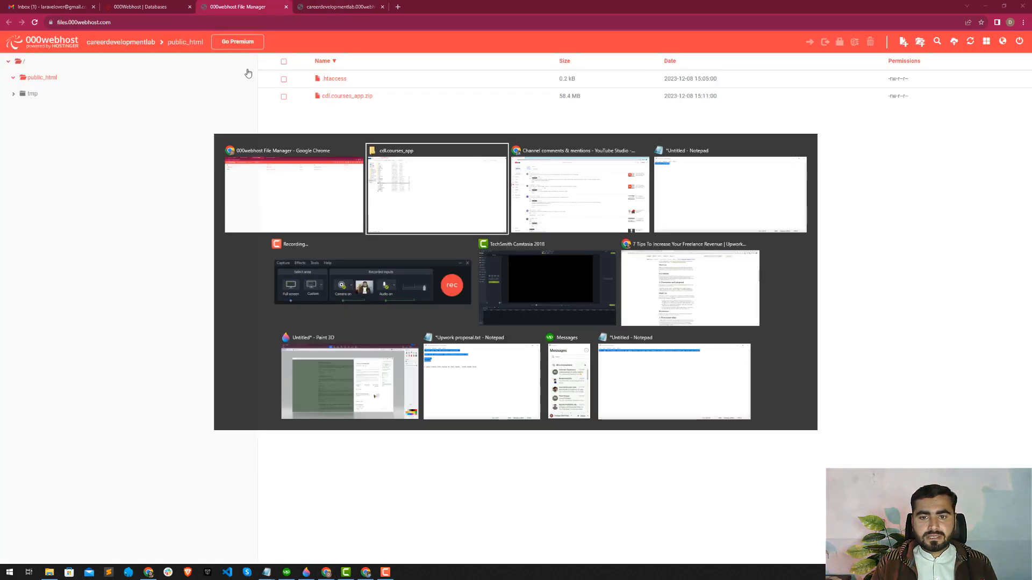
{"action": "key", "text": "alt+Tab"}
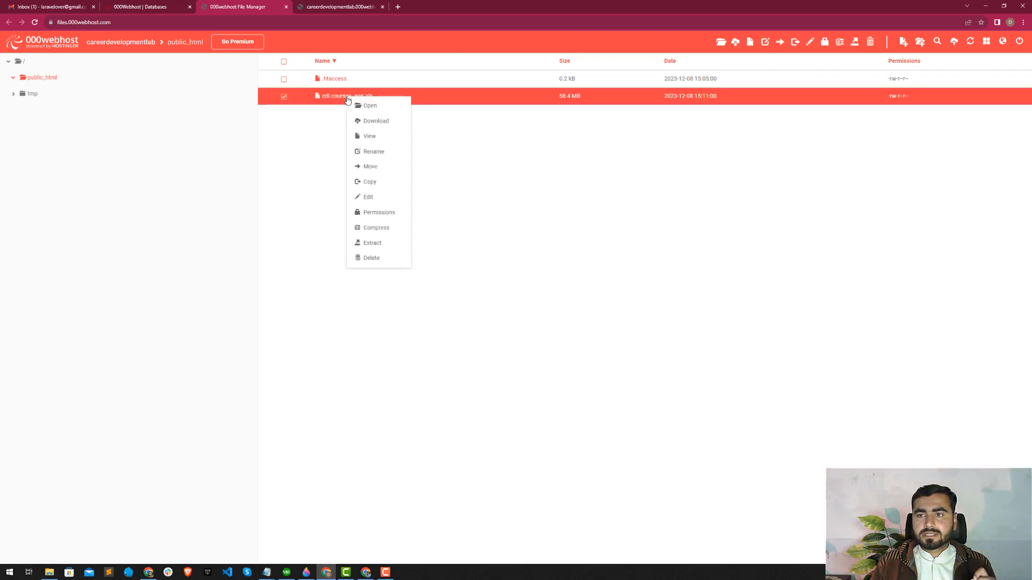
{"action": "left_click", "coordinate": [482, 138]}
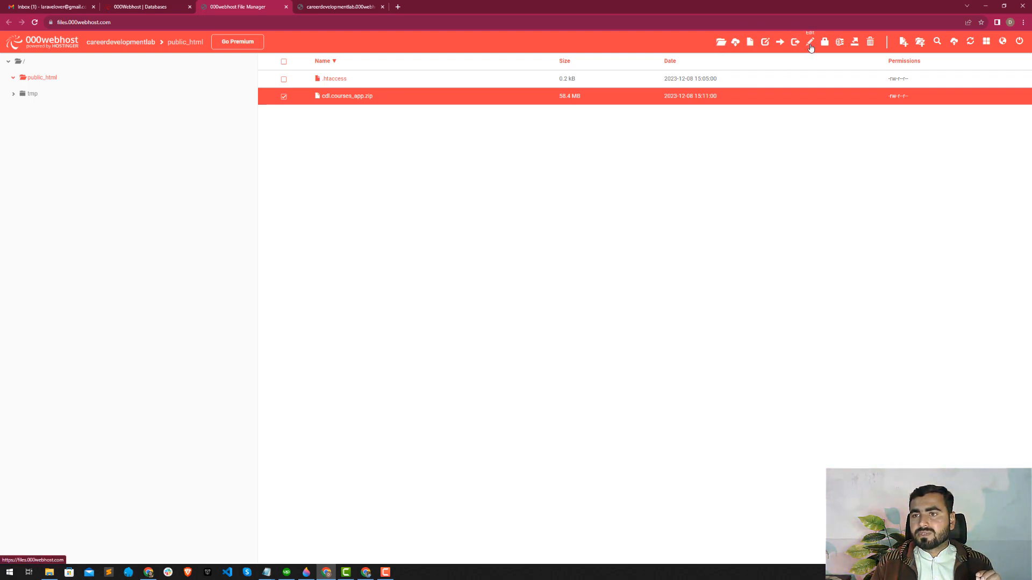
{"action": "left_click", "coordinate": [855, 43]}
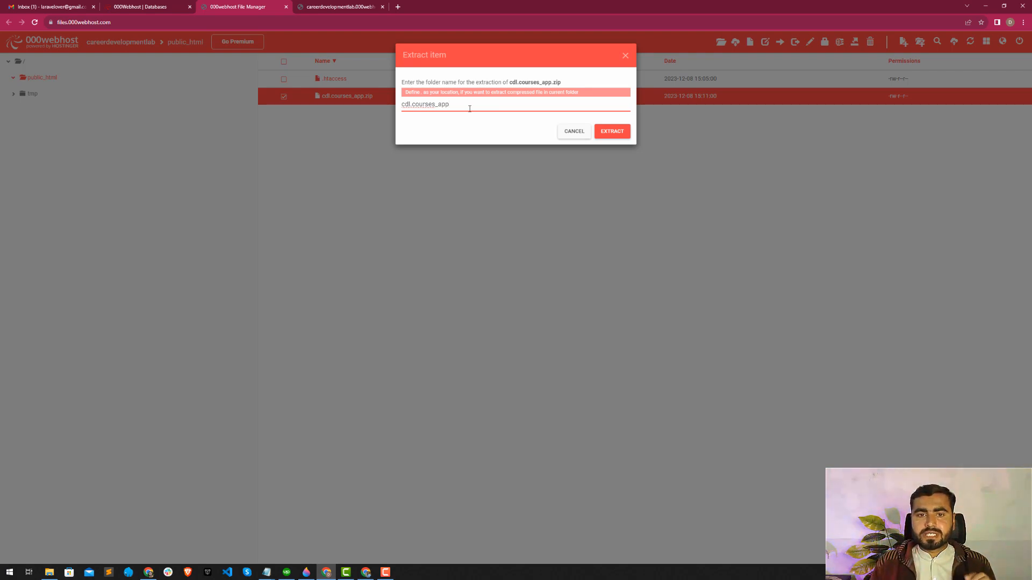
{"action": "left_click_drag", "start_coordinate": [462, 107], "coordinate": [403, 102]}
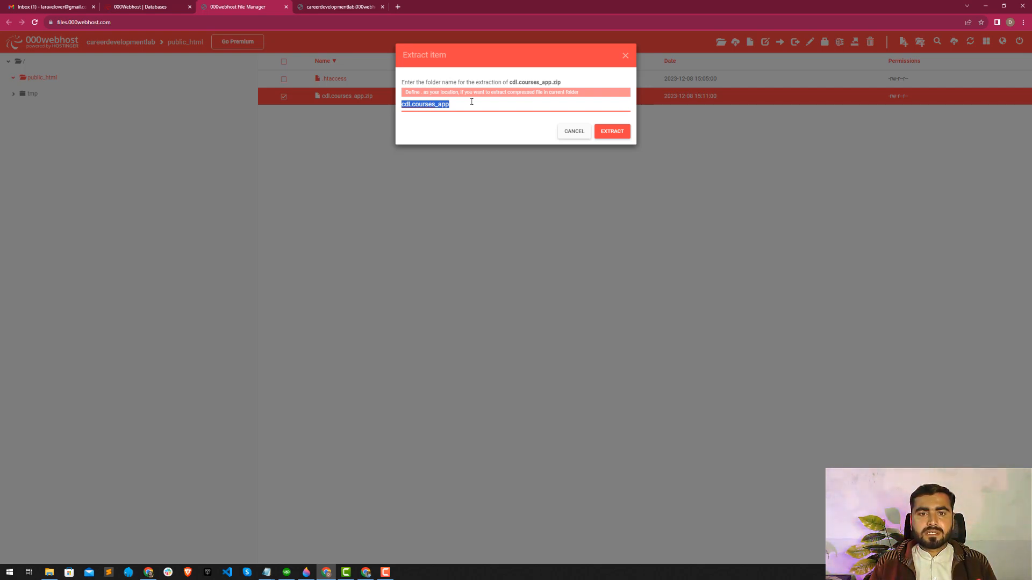
{"action": "key", "text": "BackSpace"}
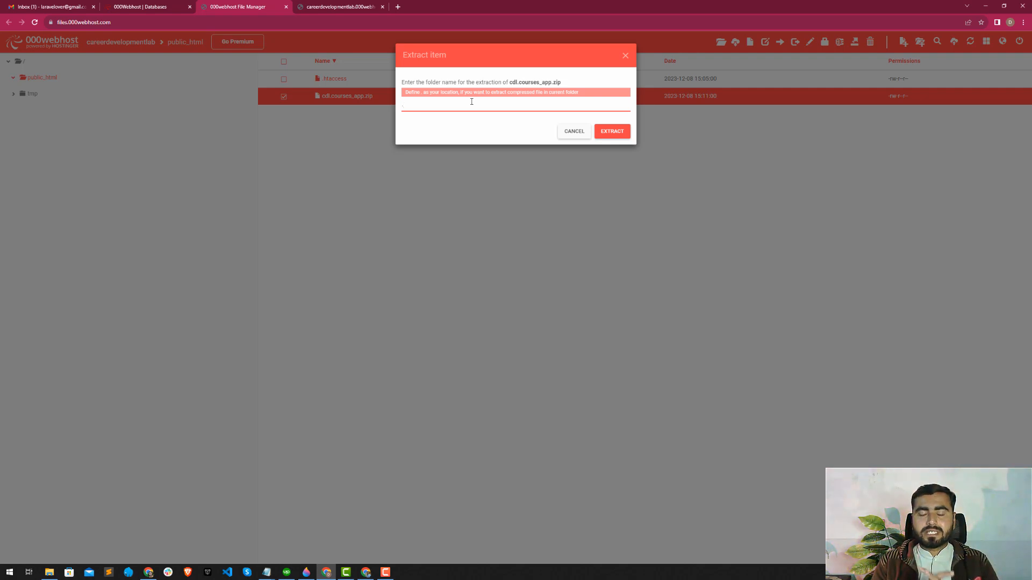
{"action": "type", "text": "."}
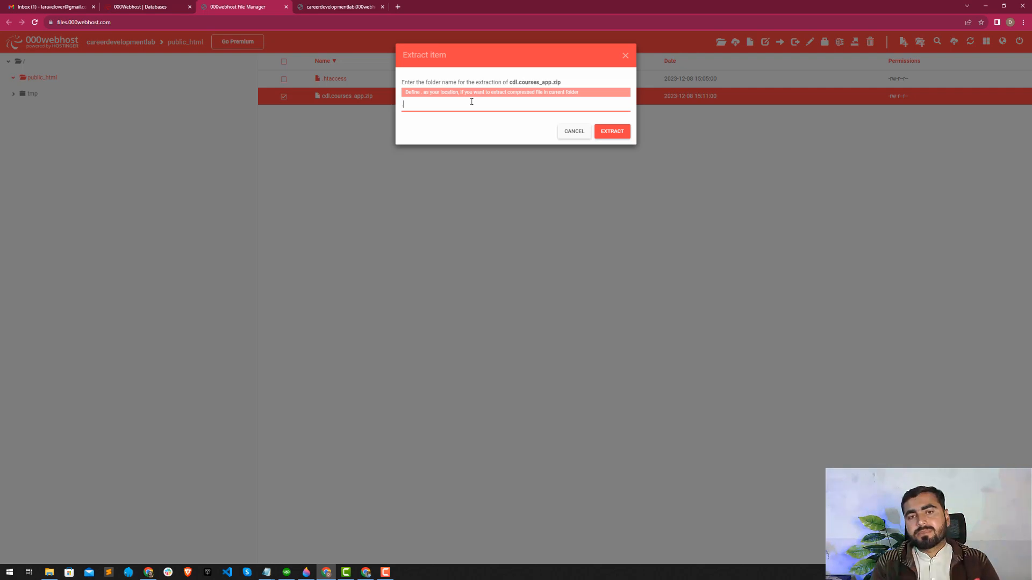
{"action": "left_click", "coordinate": [613, 132]}
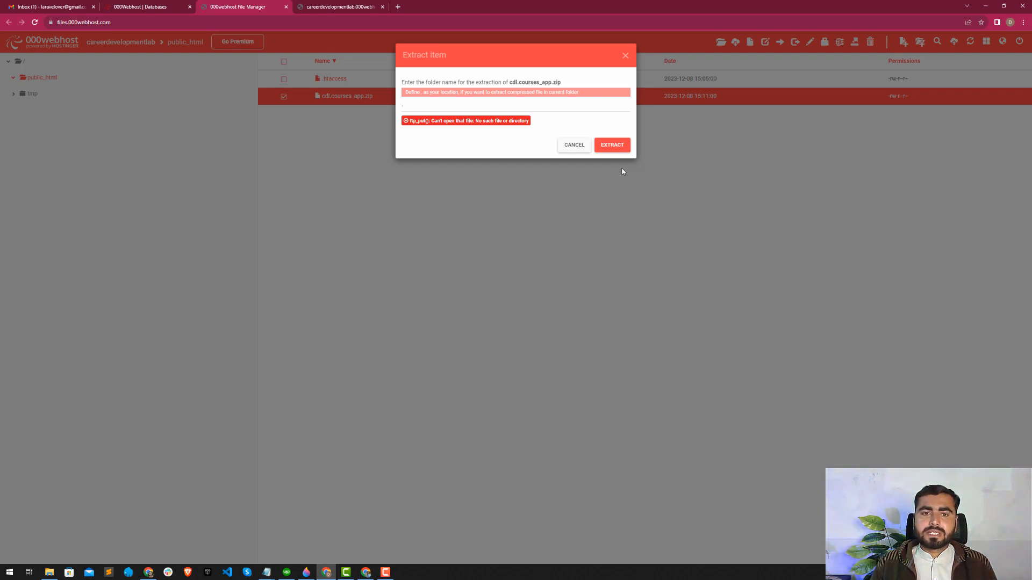
Try to extract cdl.courses_app.zip into a folder named new and close the extraction dialog.
{"action": "left_click", "coordinate": [480, 102]}
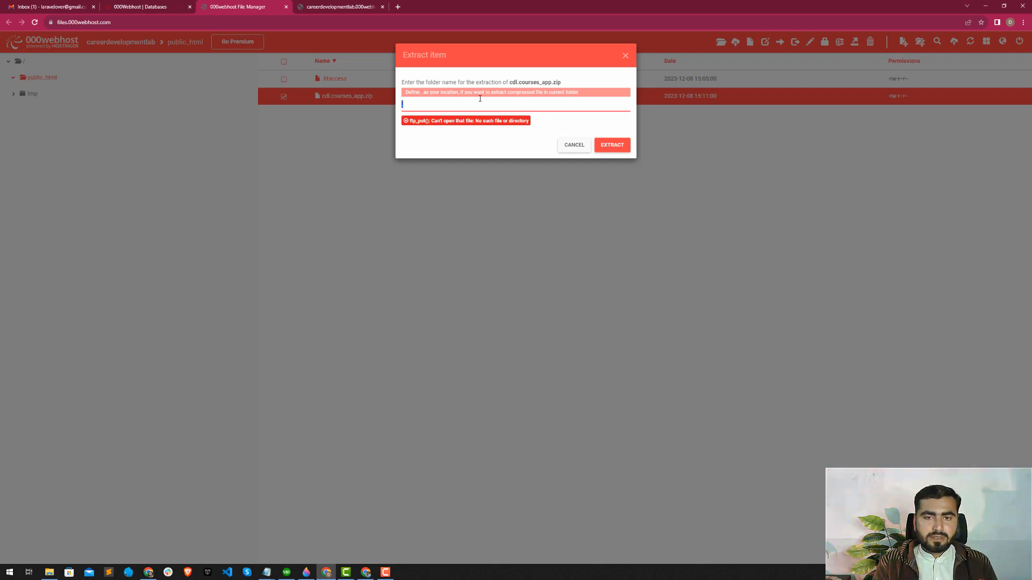
{"action": "type", "text": "new"}
{"action": "left_click", "coordinate": [607, 143]}
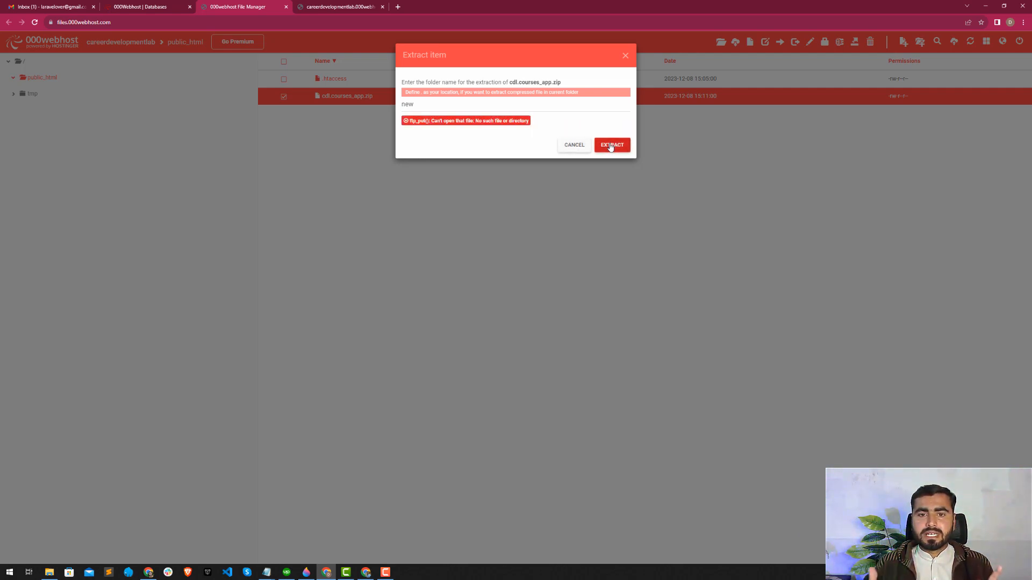
{"action": "left_click", "coordinate": [625, 55]}
Reload the file manager, check the contents of the new folder in public_html, and return to the databases page.
{"action": "left_click", "coordinate": [35, 22]}
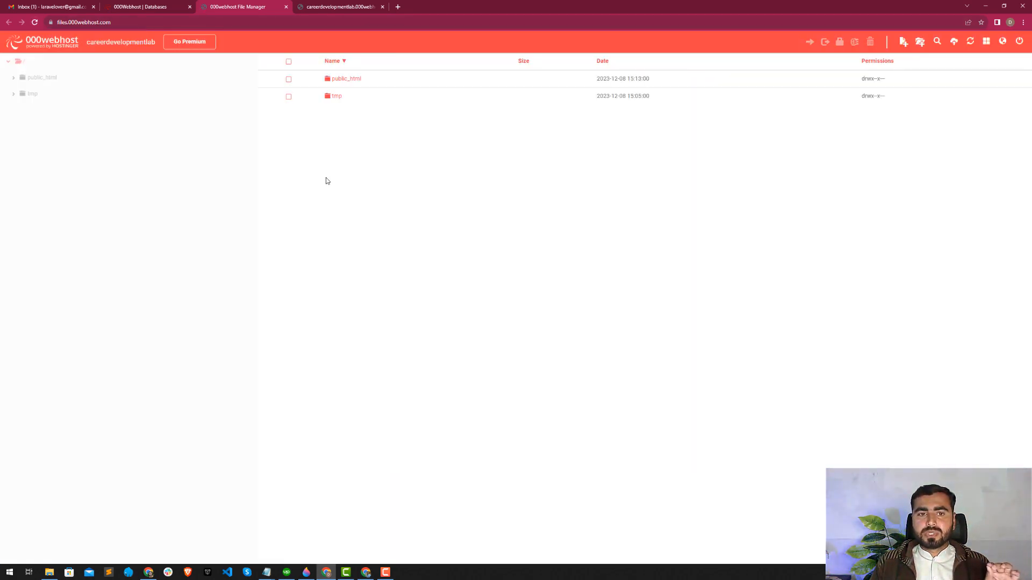
{"action": "left_click", "coordinate": [349, 76]}
{"action": "double_click", "coordinate": [346, 82]}
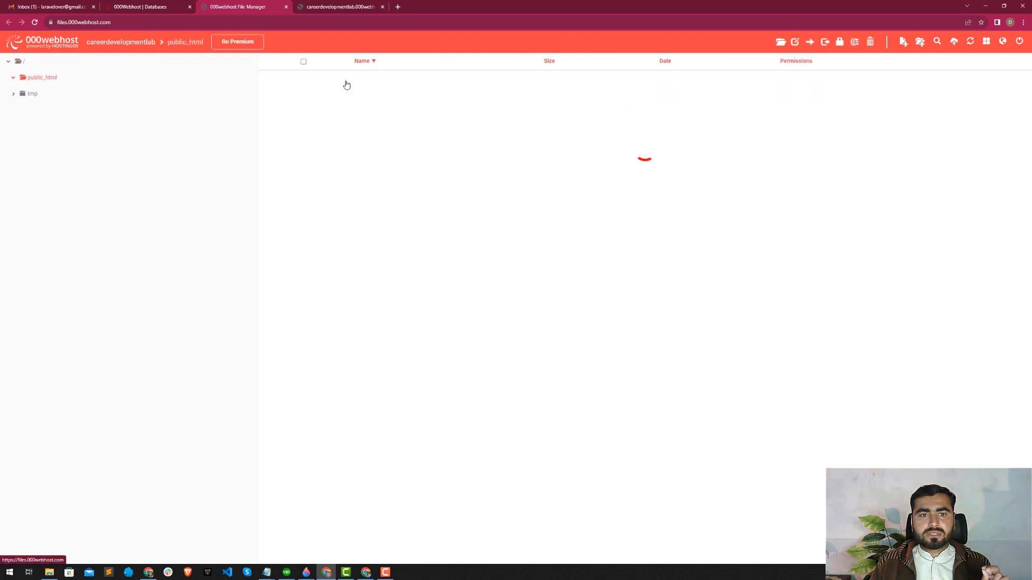
{"action": "double_click", "coordinate": [320, 81]}
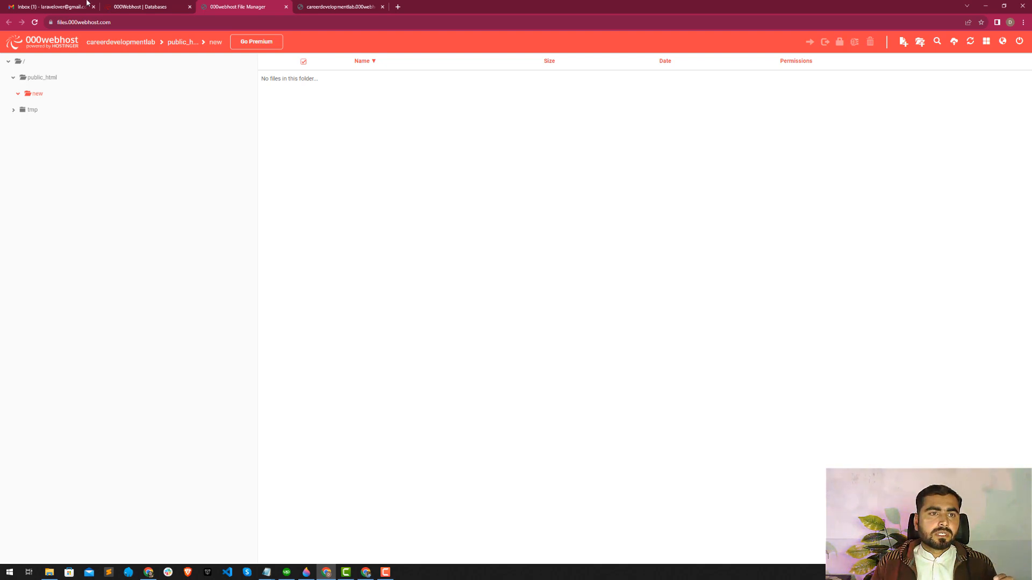
{"action": "left_click", "coordinate": [144, 6]}
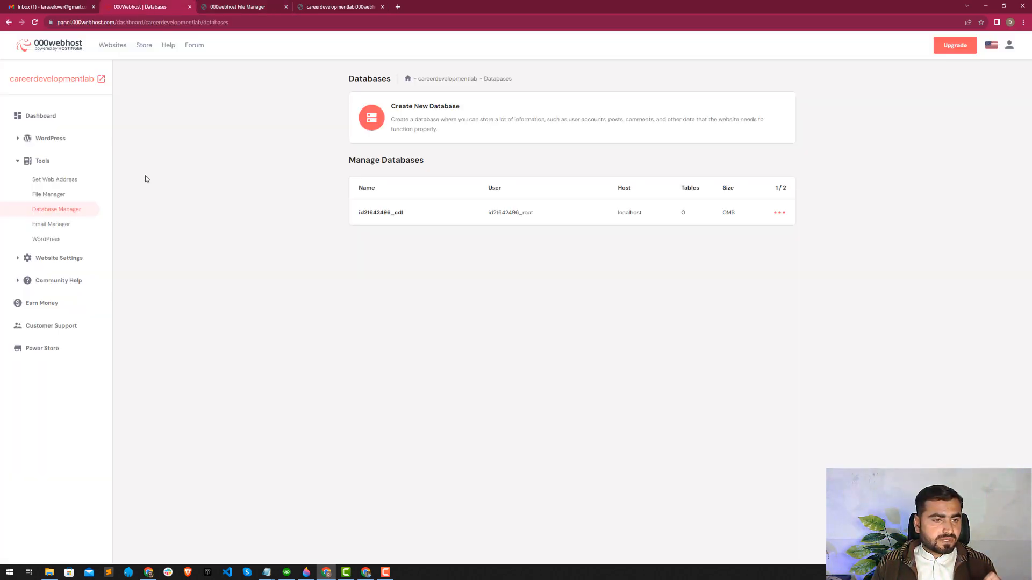